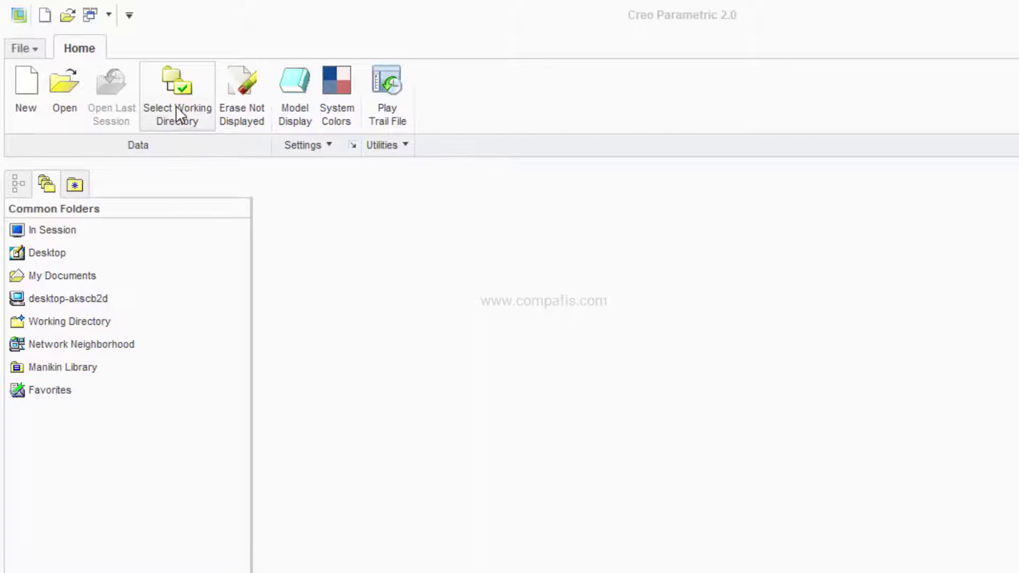
Step: Create a new Desktop folder named 'External Threading' from the working-directory browser
left_click(176, 105)
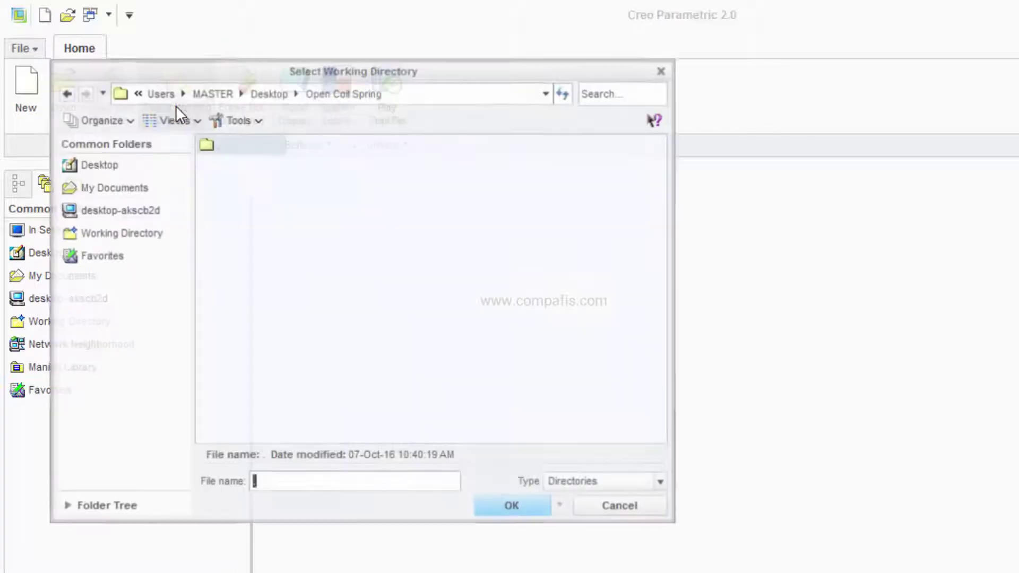
left_click(99, 166)
right_click(249, 423)
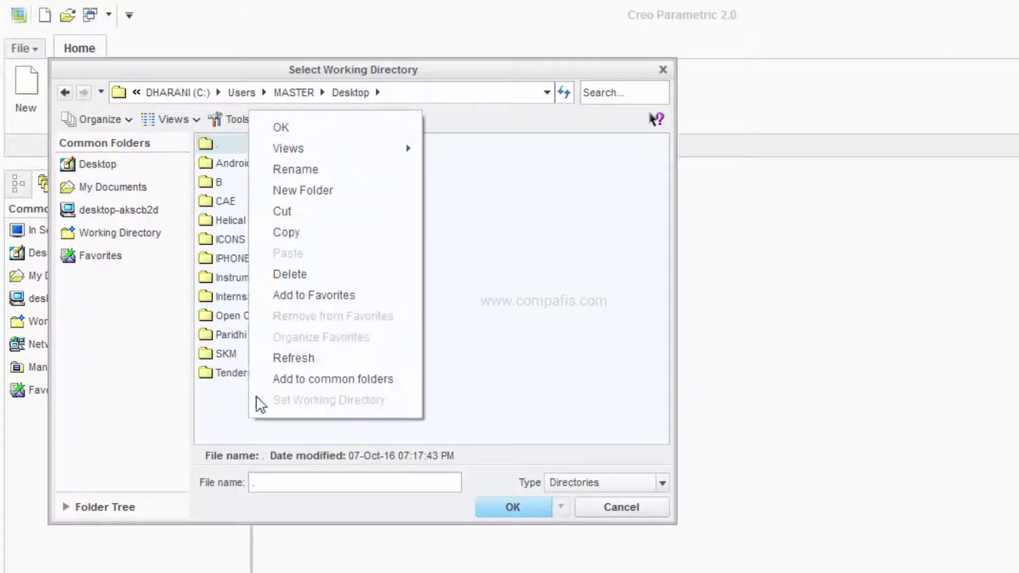
left_click(294, 191)
type("External Threading")
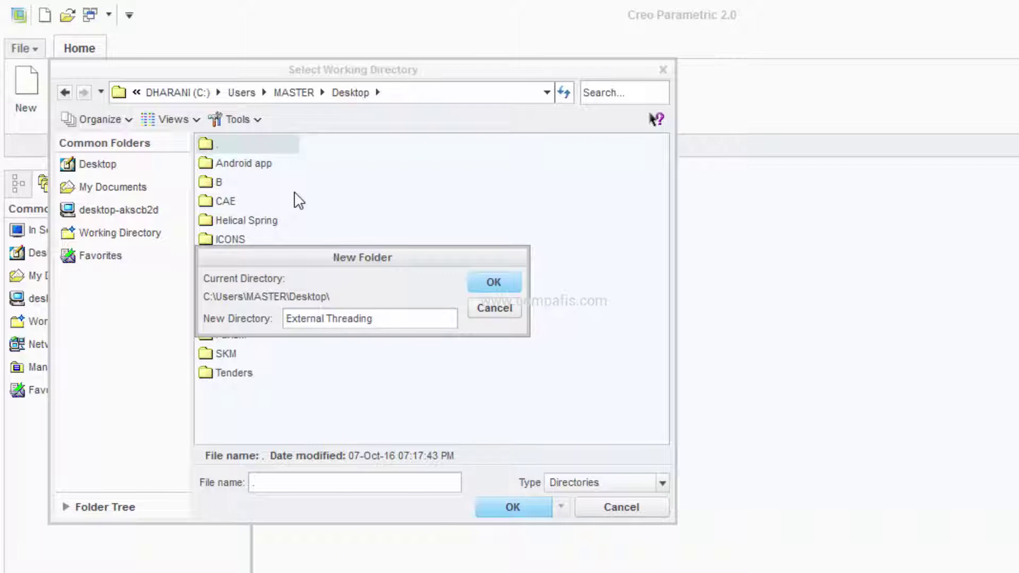
key("Return")
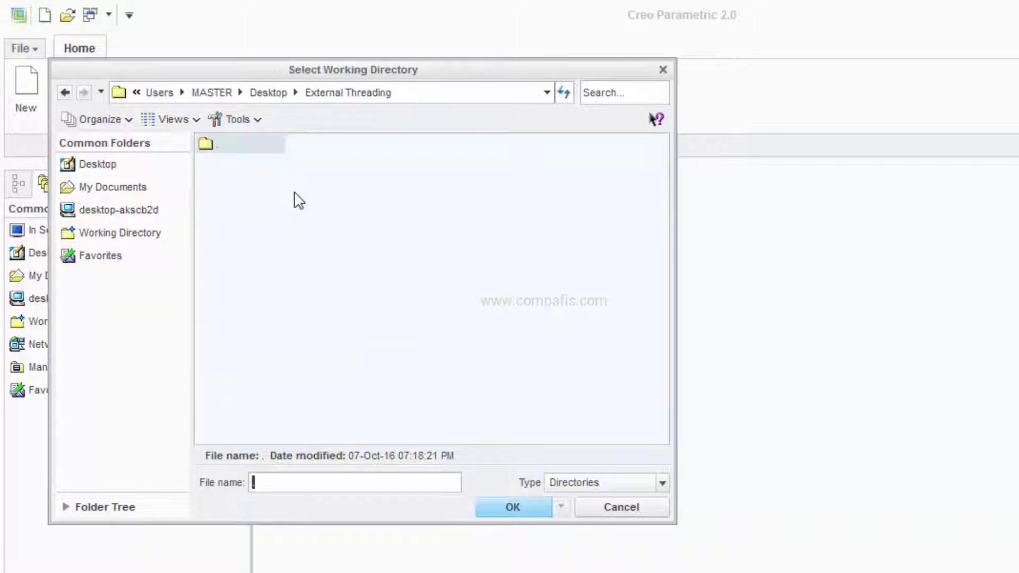
Step: Set the working directory and create solid part 5_External_Threading from the mmns_part_solid template
left_click(518, 507)
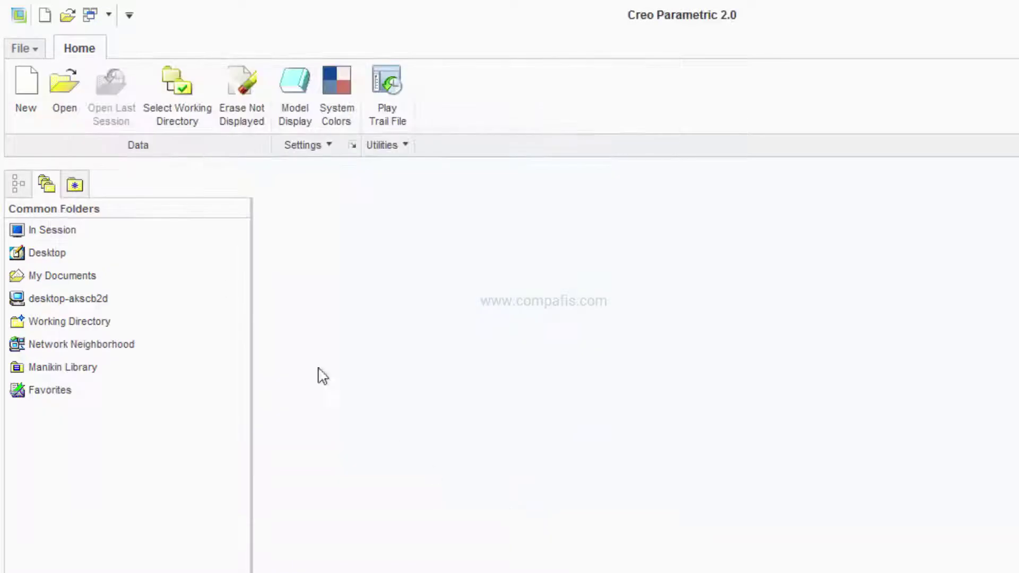
left_click(24, 92)
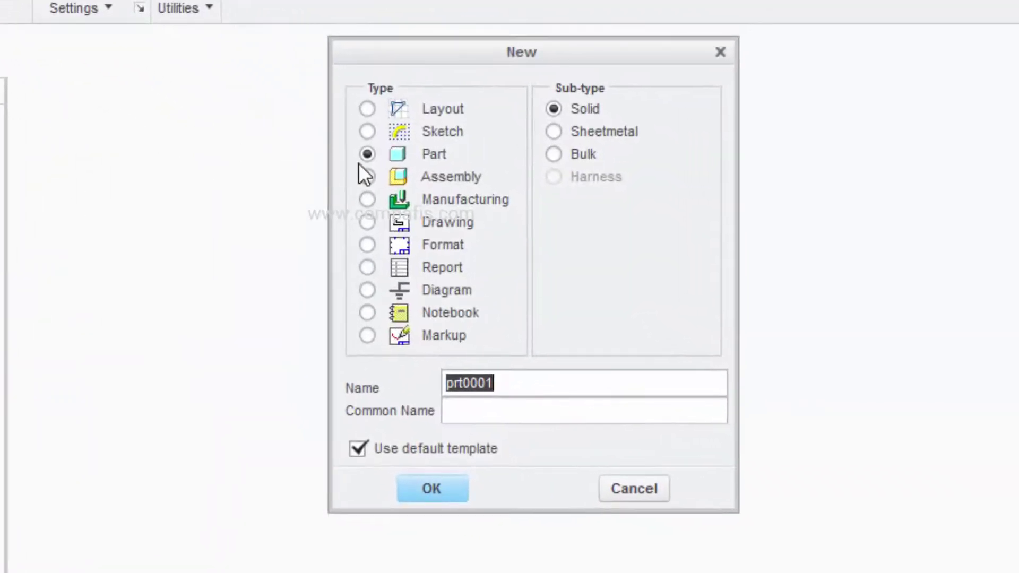
left_click(367, 156)
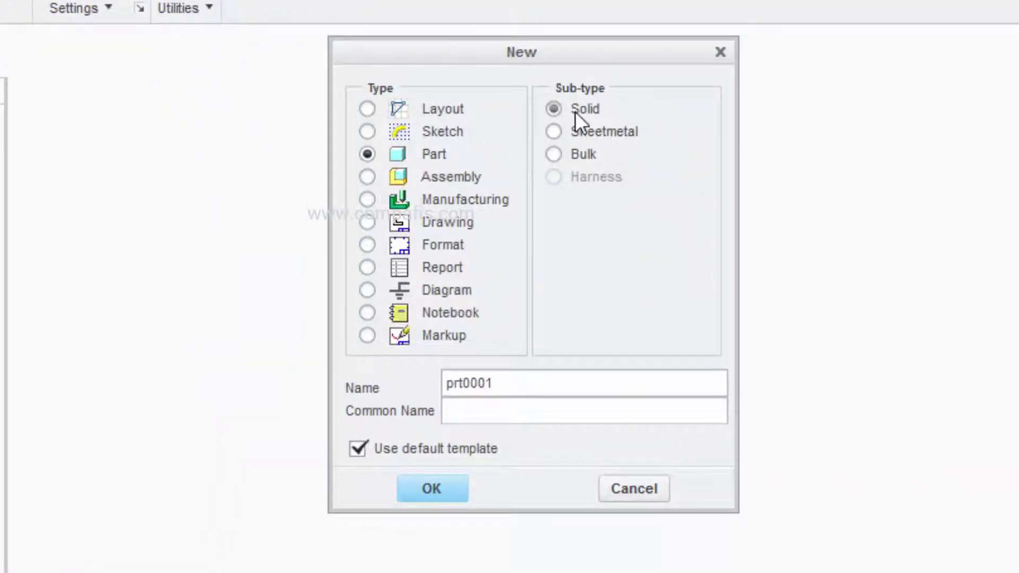
left_click(425, 454)
double_click(445, 380)
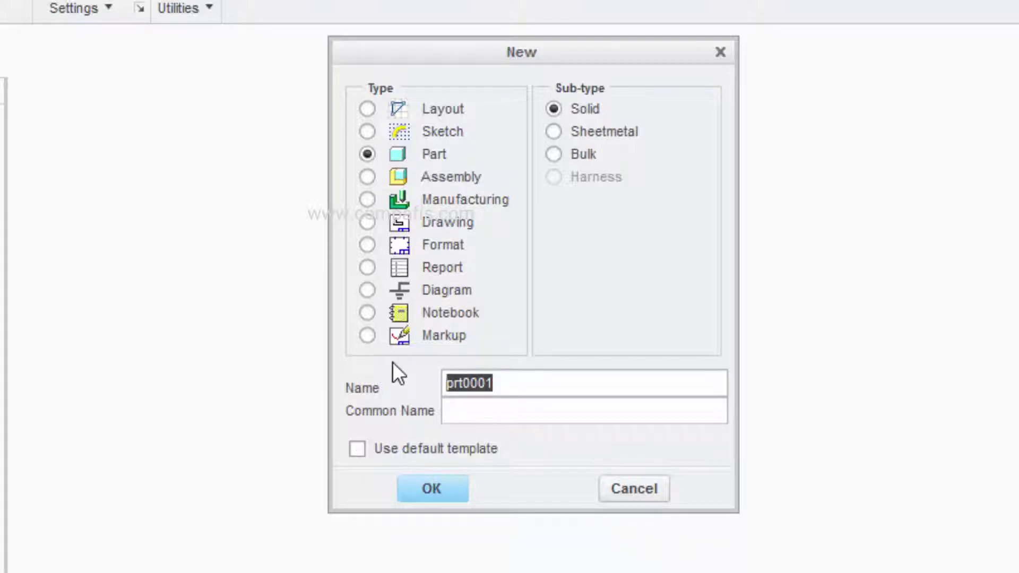
type("5_")
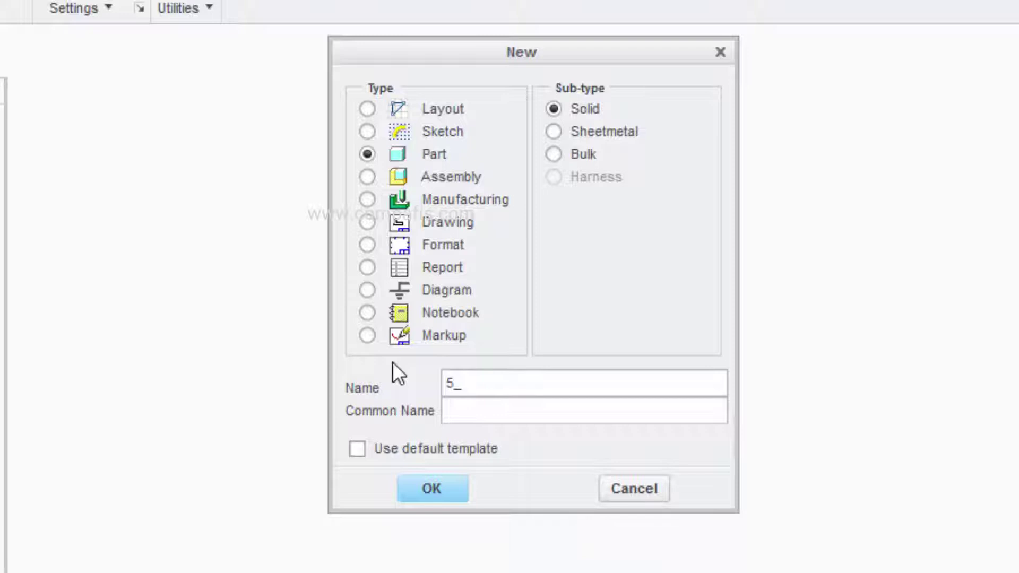
type("External")
type("_Threa")
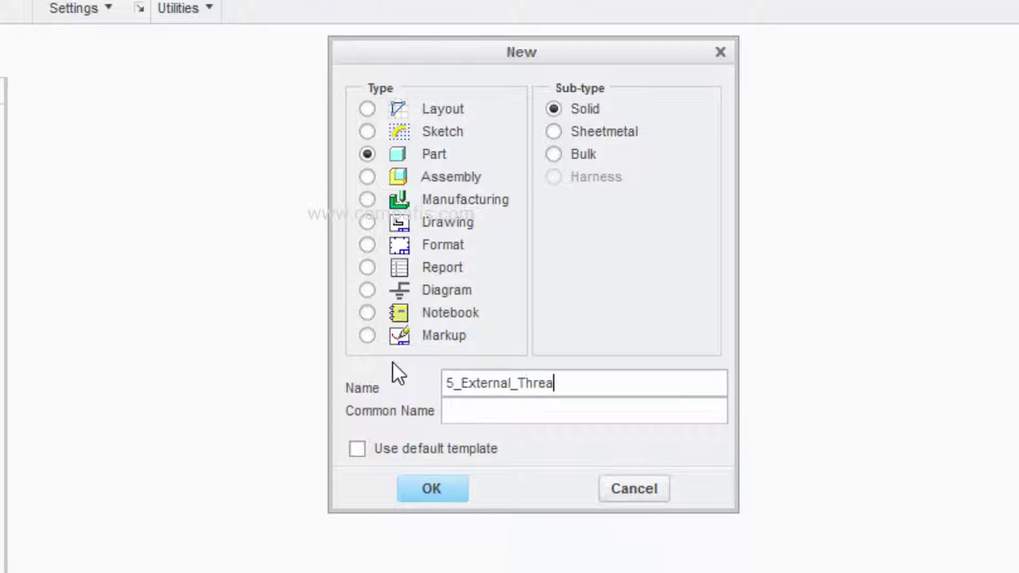
type("ding")
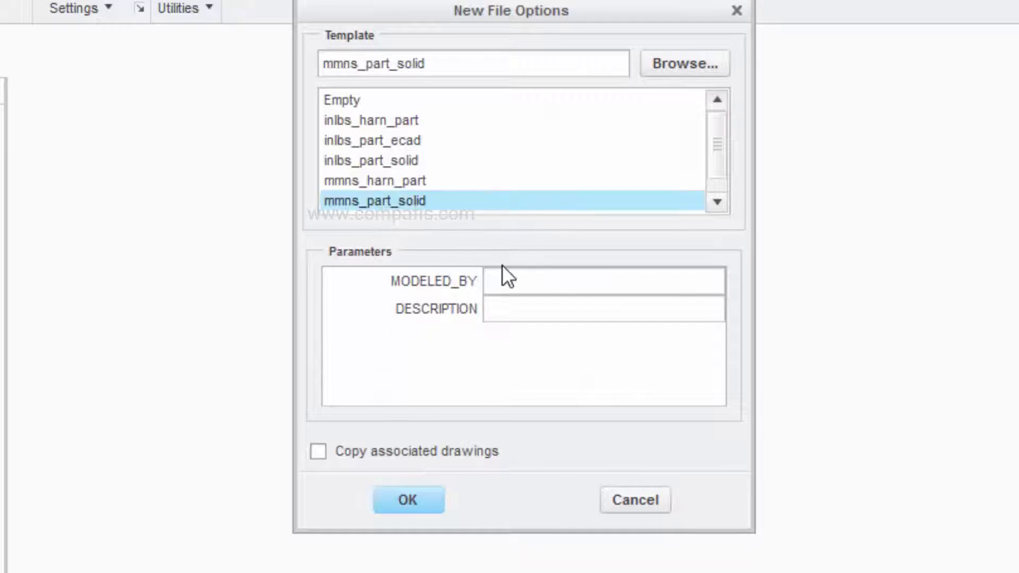
type("Parhi")
key("Tab")
type("com")
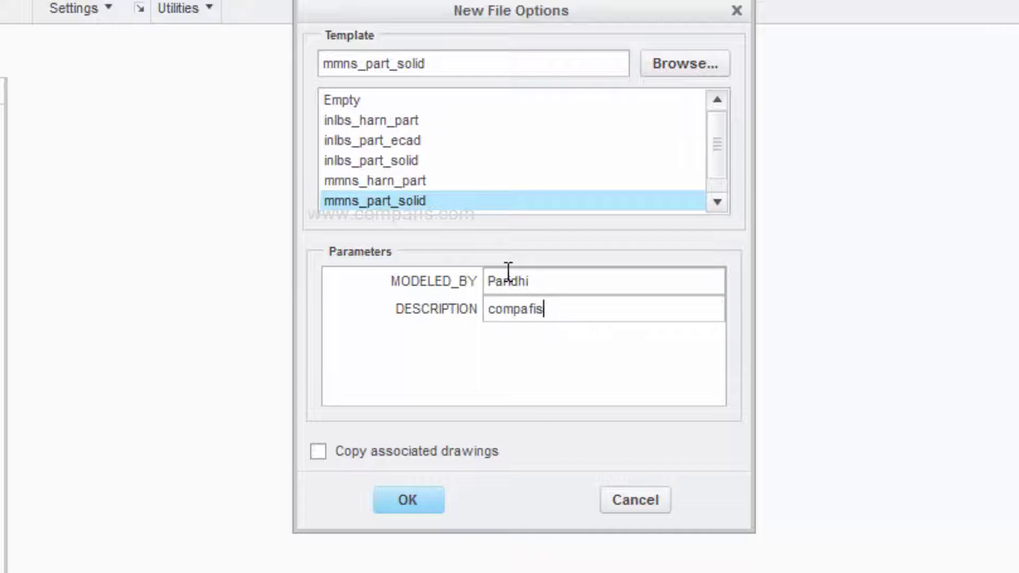
type("om")
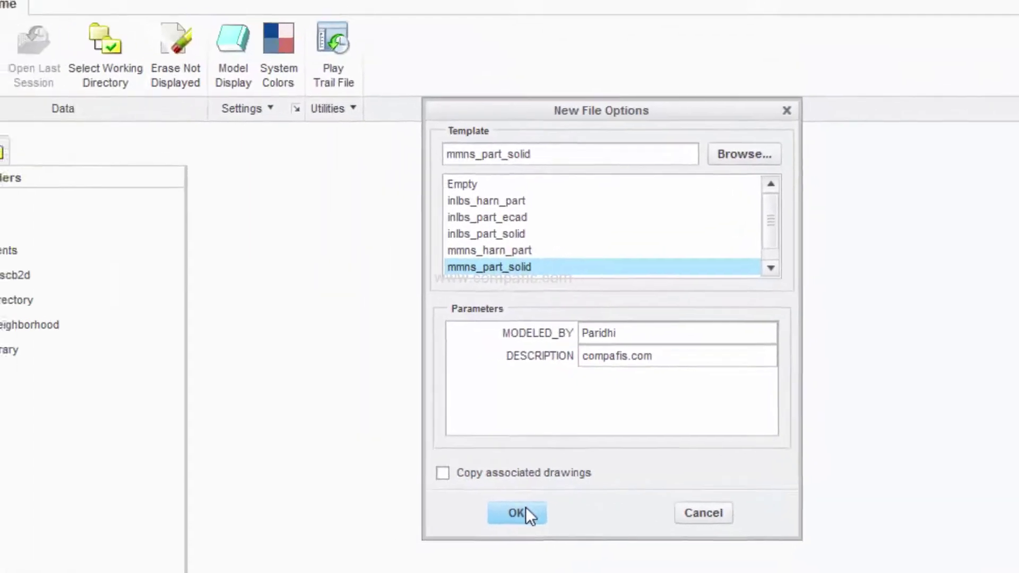
left_click(567, 520)
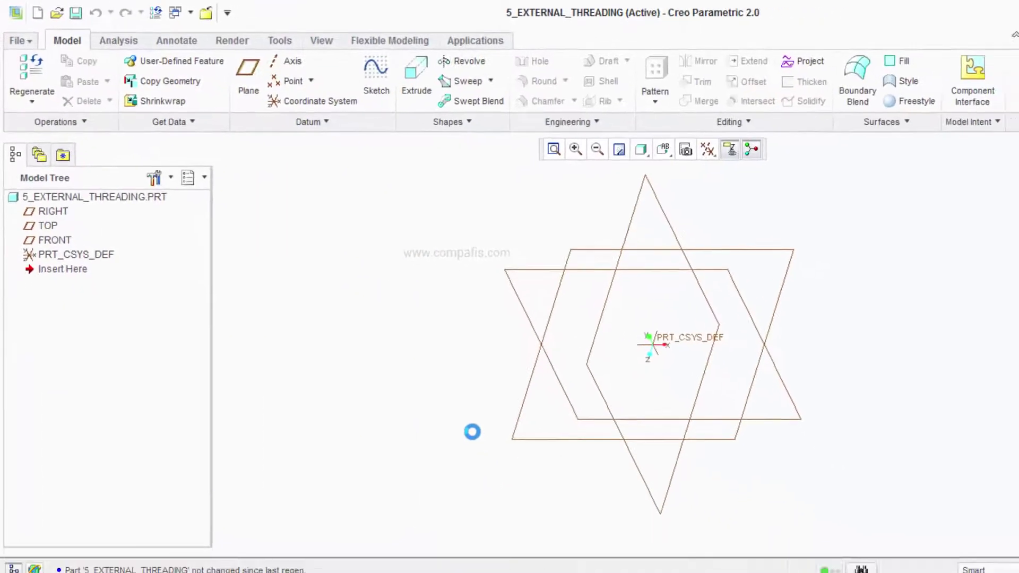
Step: Start a sketch on the TOP datum plane, viewed face-on
left_click(369, 90)
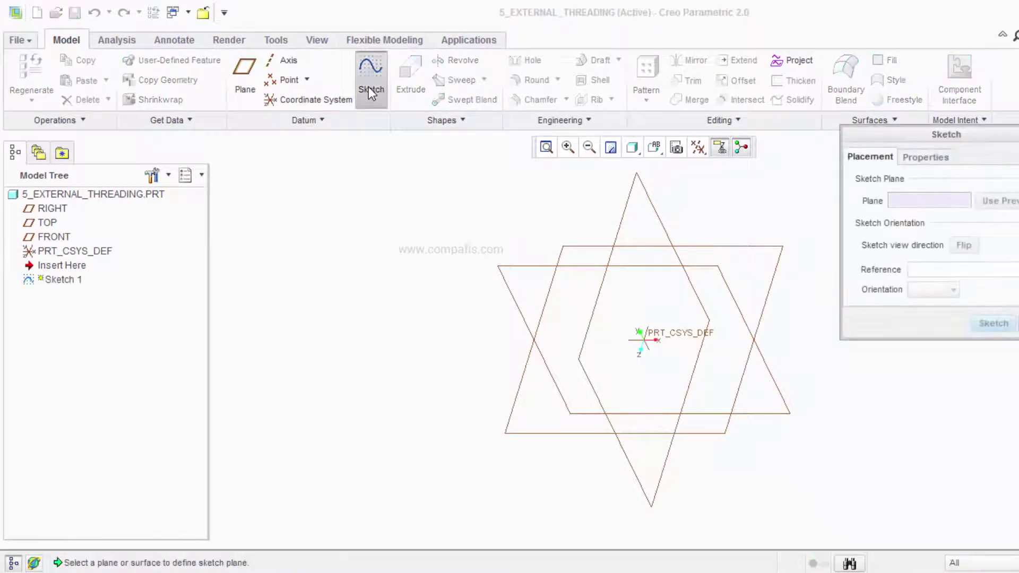
left_click(669, 434)
left_click(992, 325)
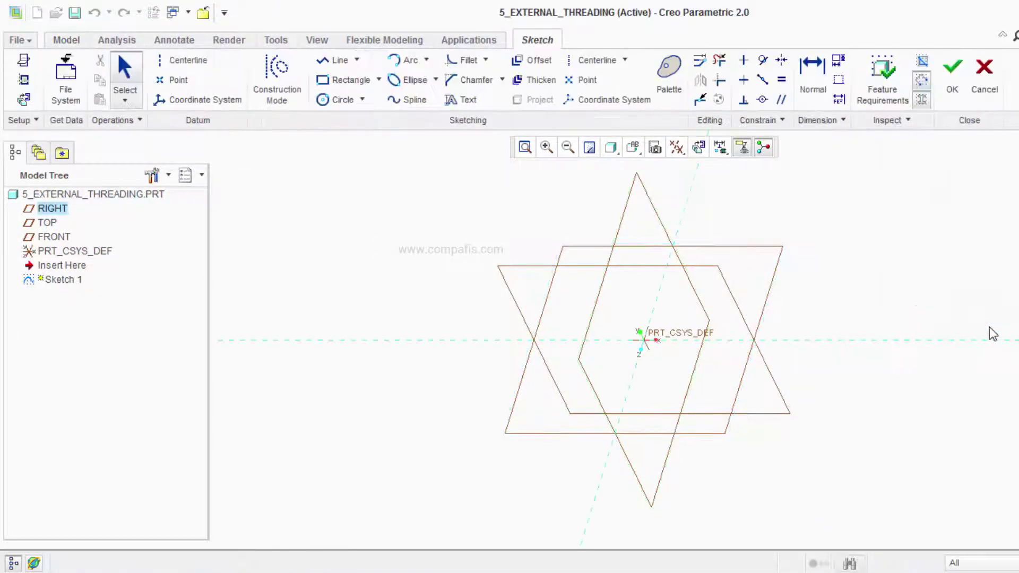
left_click(698, 148)
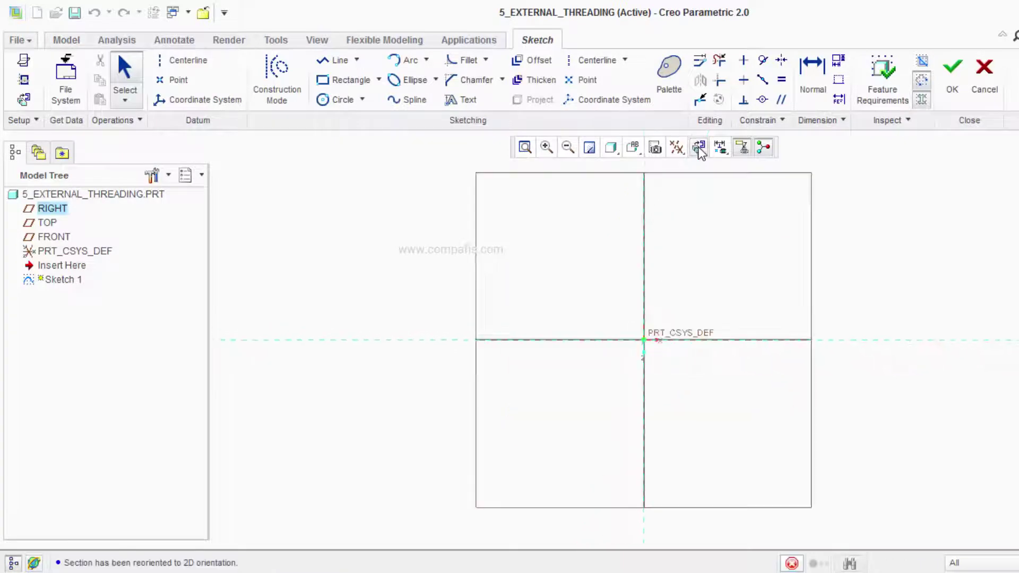
Step: Draw a circle centred on the origin with diameter 100 and accept the sketch
left_click(339, 105)
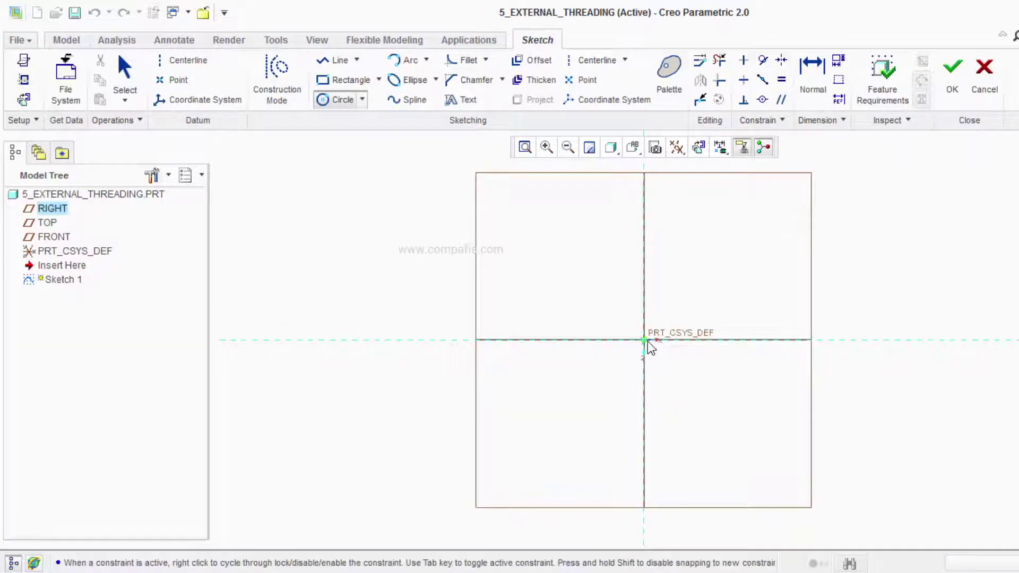
left_click(643, 341)
left_click(719, 430)
middle_click(777, 253)
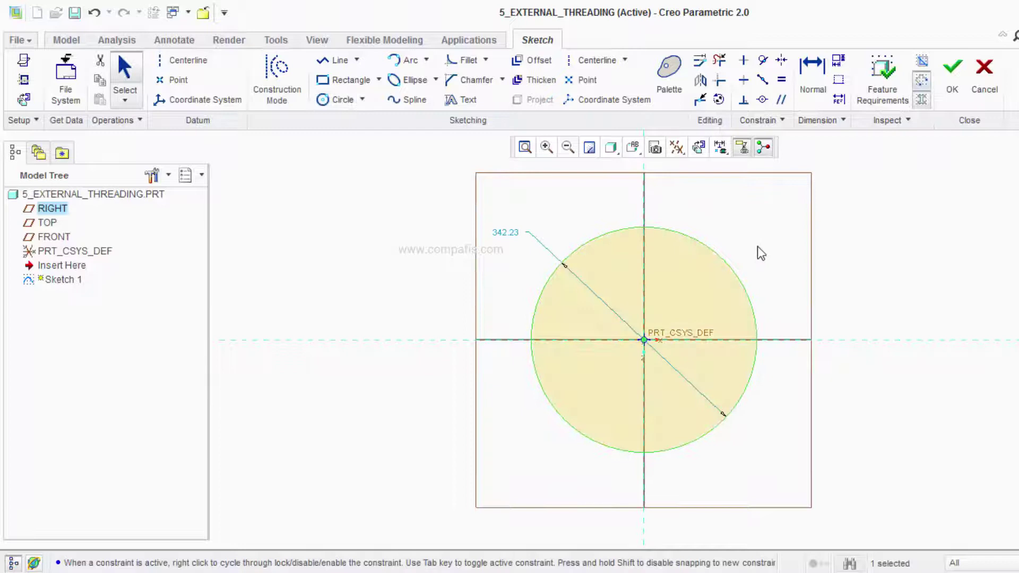
double_click(511, 237)
type("100")
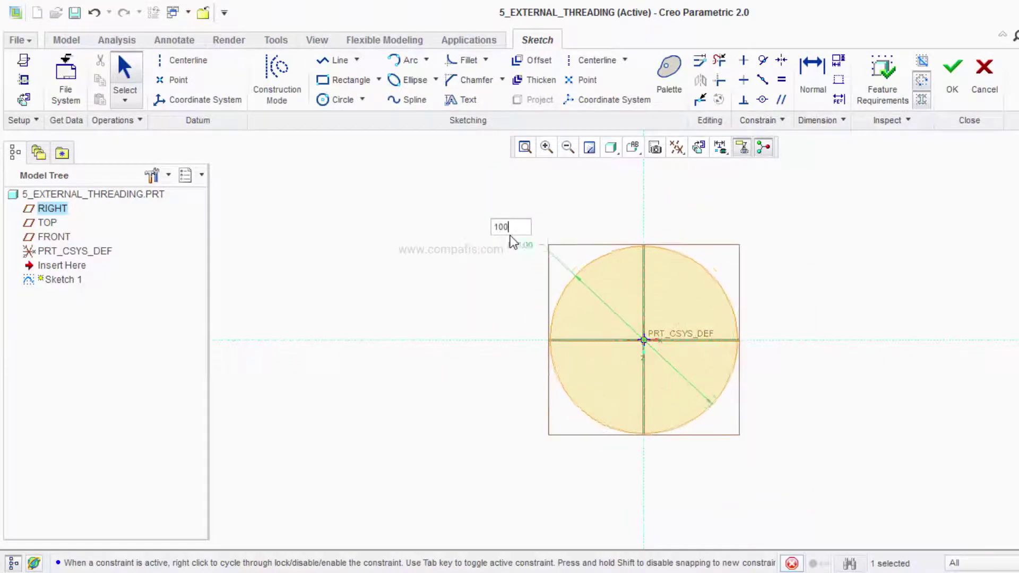
key("Return")
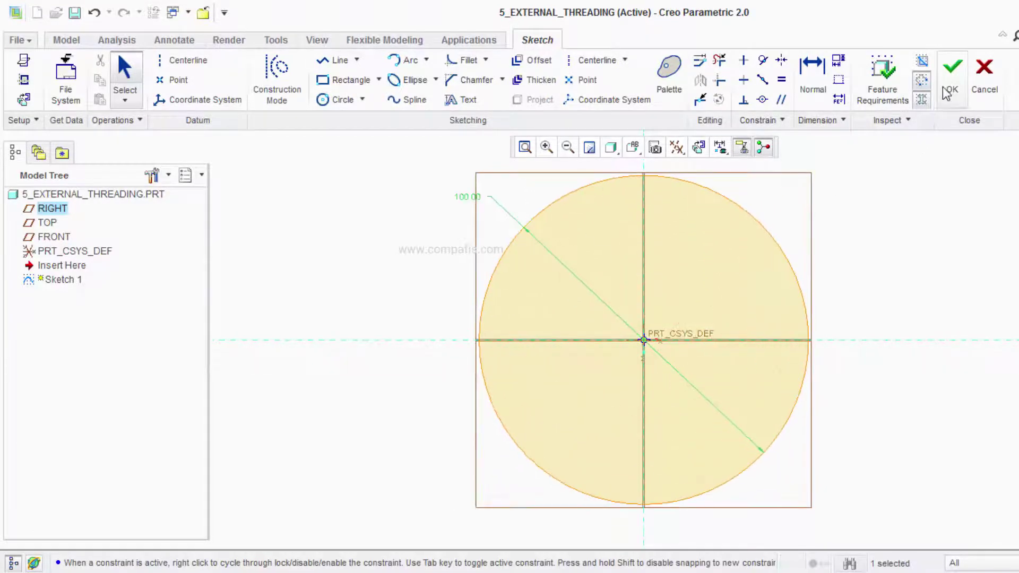
left_click(952, 80)
middle_click_drag(600, 318, 562, 248)
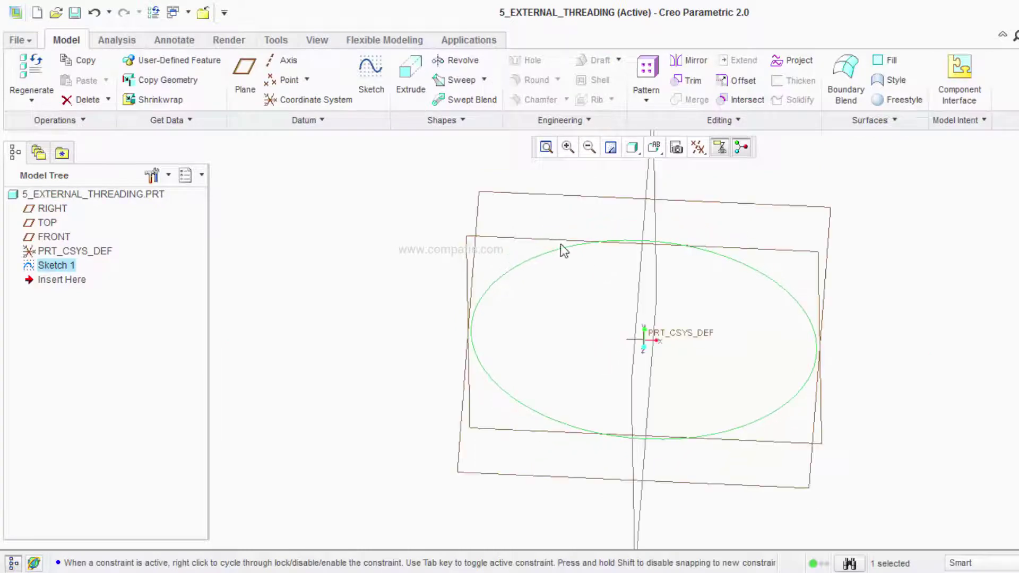
Step: Extrude the circle to a depth of 150 instead of 42.25, and fit the cylinder in view
left_click(412, 74)
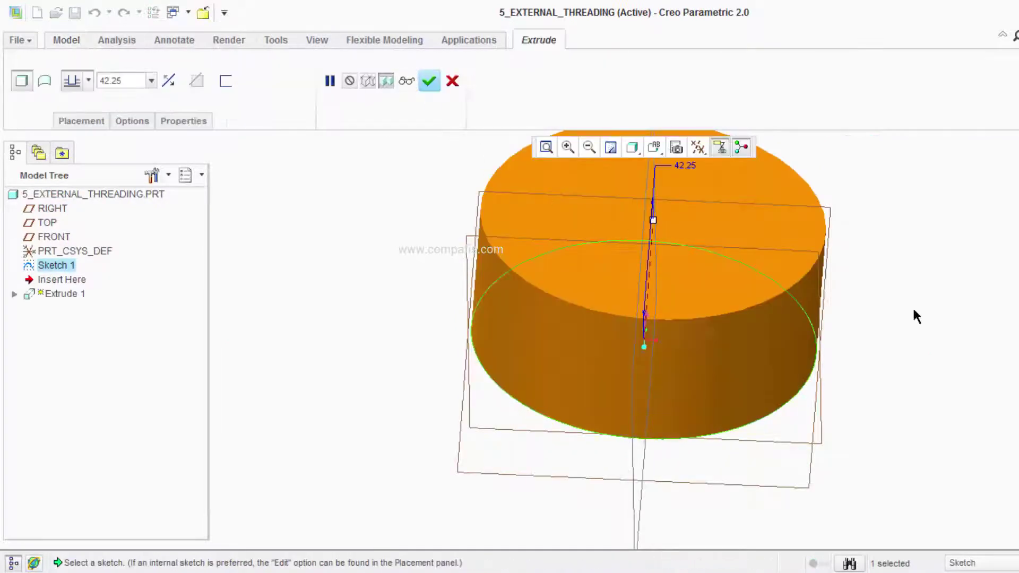
mouse_move(914, 314)
middle_mouse_down()
mouse_move(921, 304)
mouse_move(926, 317)
middle_mouse_up()
scroll(927, 317, "down", 3)
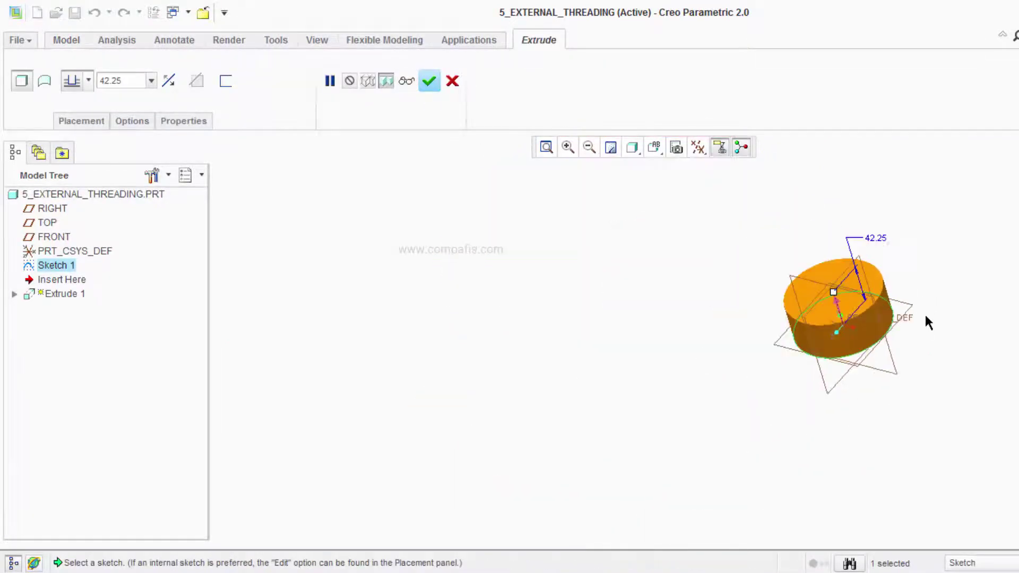
scroll(924, 312, "up", 1)
scroll(891, 295, "up", 2)
double_click(779, 222)
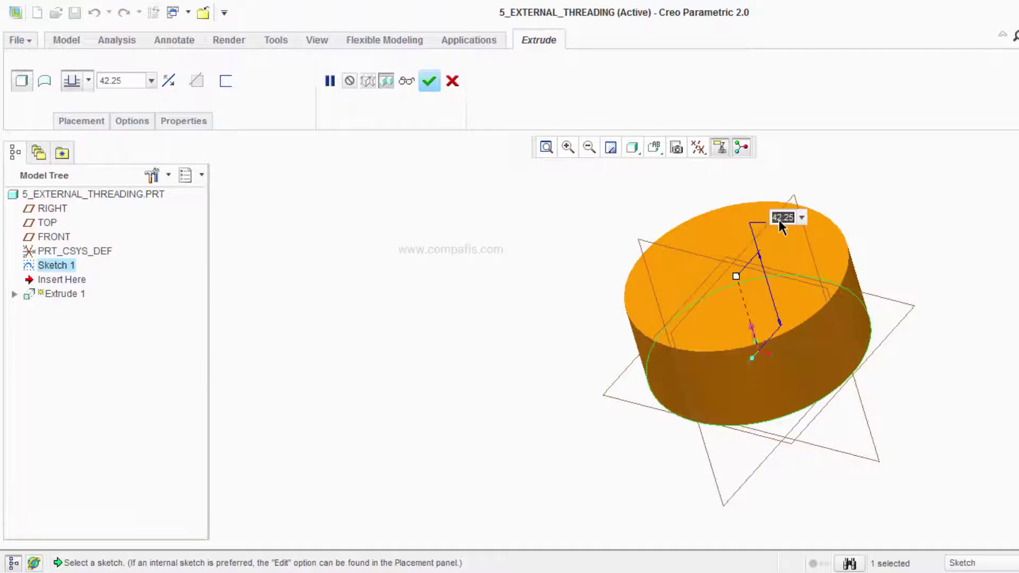
type("150")
key("Return")
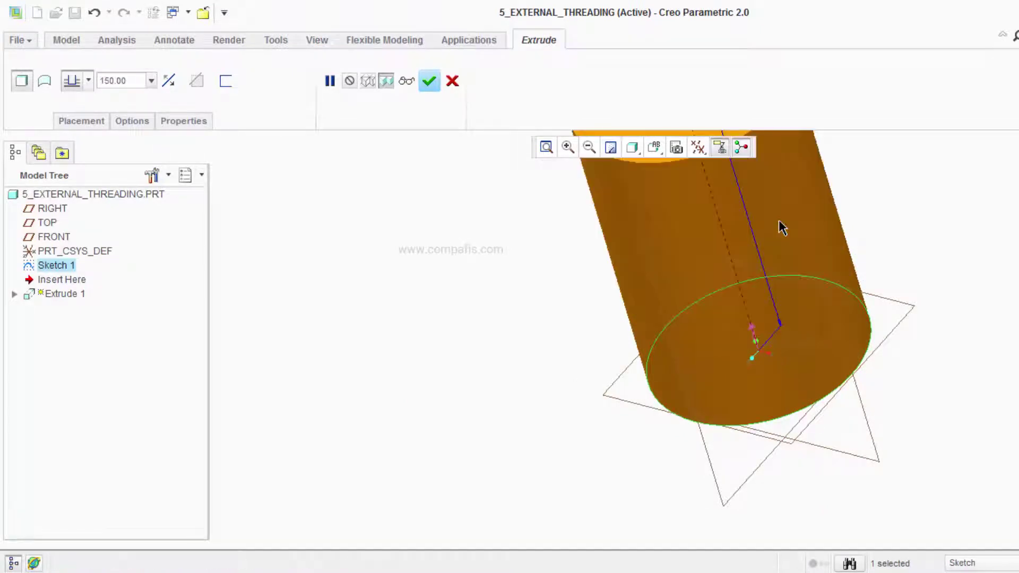
left_click(429, 80)
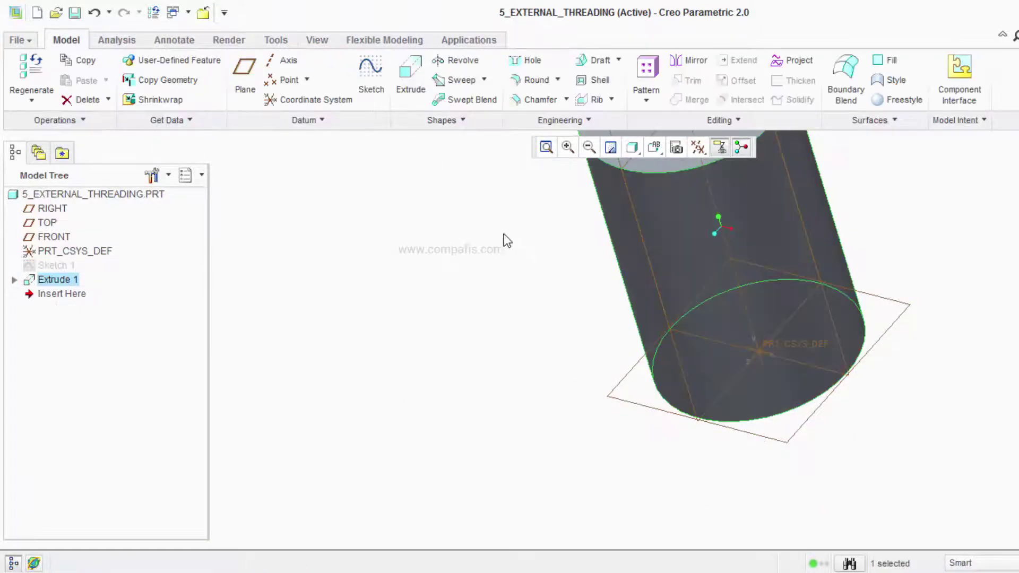
left_click(555, 152)
left_click(401, 304)
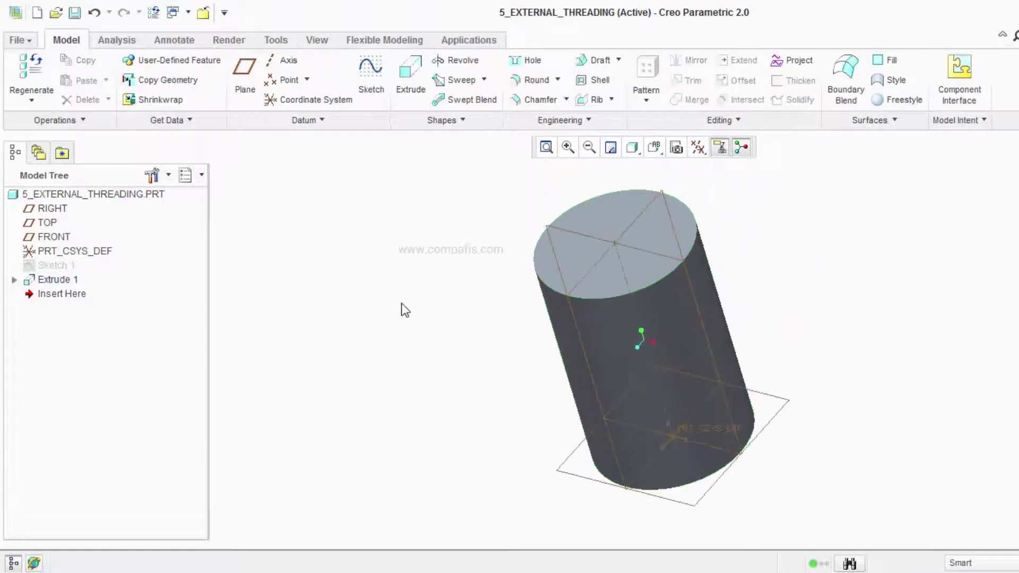
Step: Start a sketch on the FRONT datum plane, viewed face-on
left_click(371, 72)
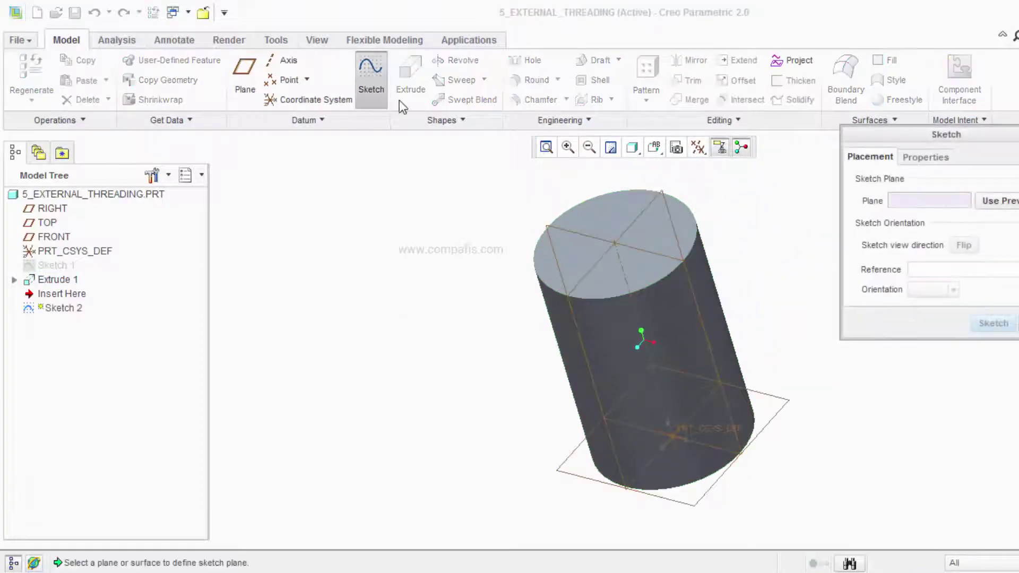
left_click(646, 250)
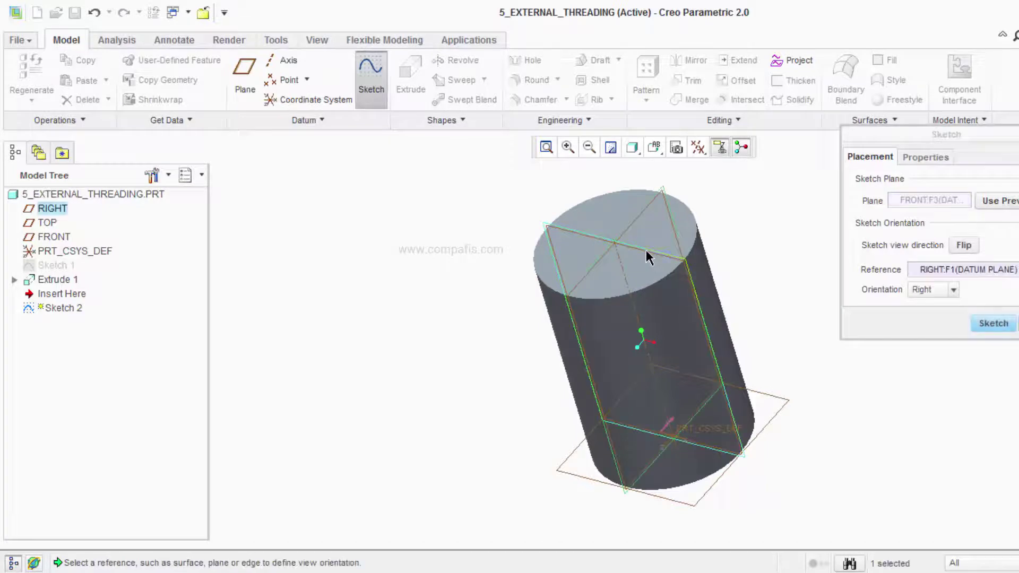
left_click(994, 323)
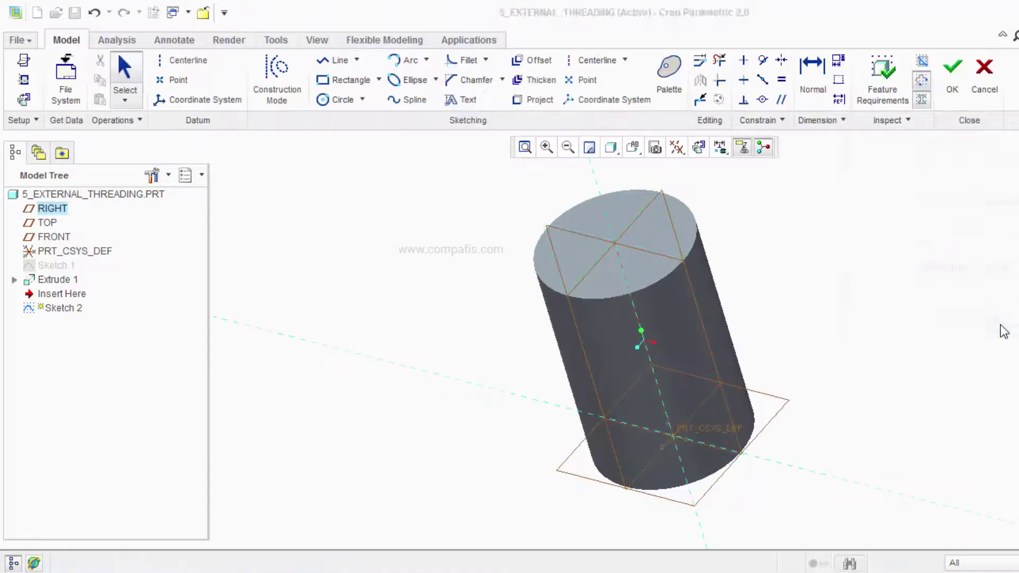
left_click(698, 148)
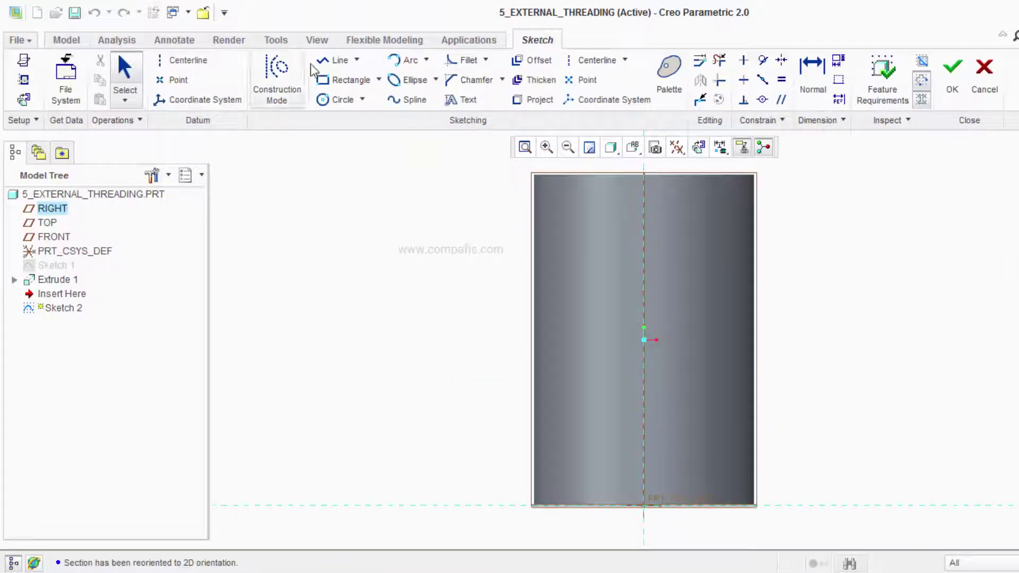
Step: Add the cylinder's side and top surfaces as sketch references
left_click(23, 80)
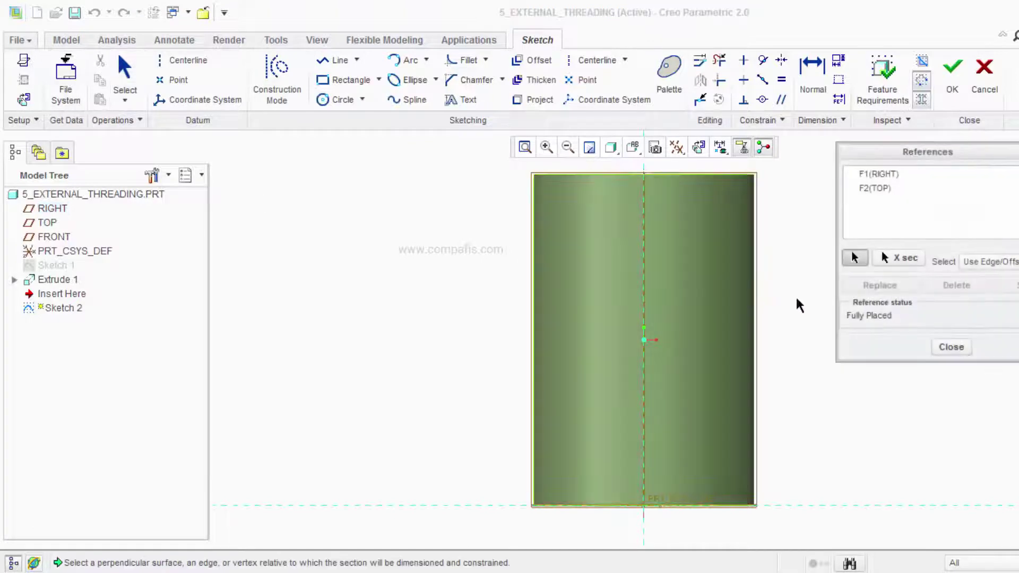
left_click(752, 273)
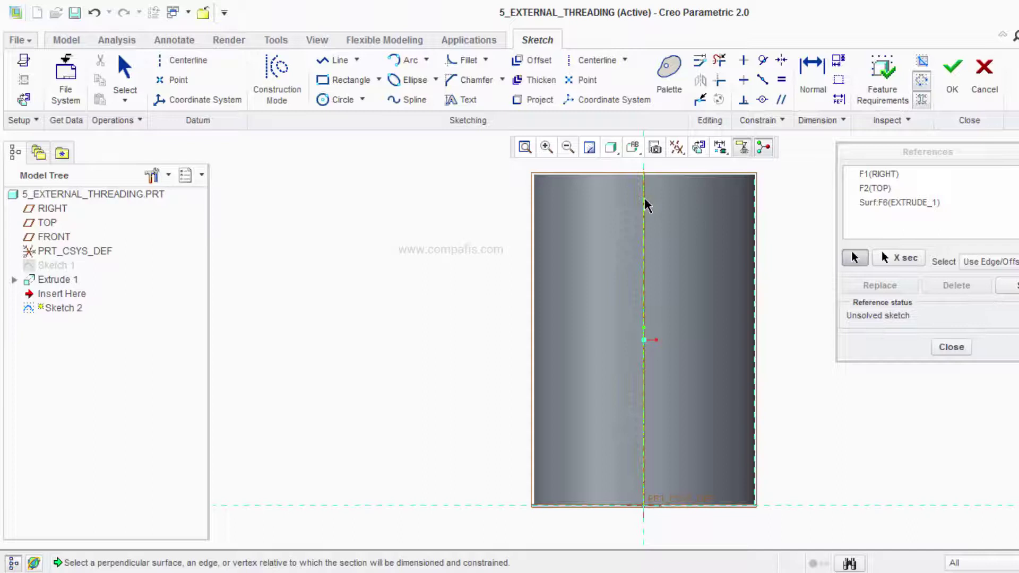
left_click(670, 177)
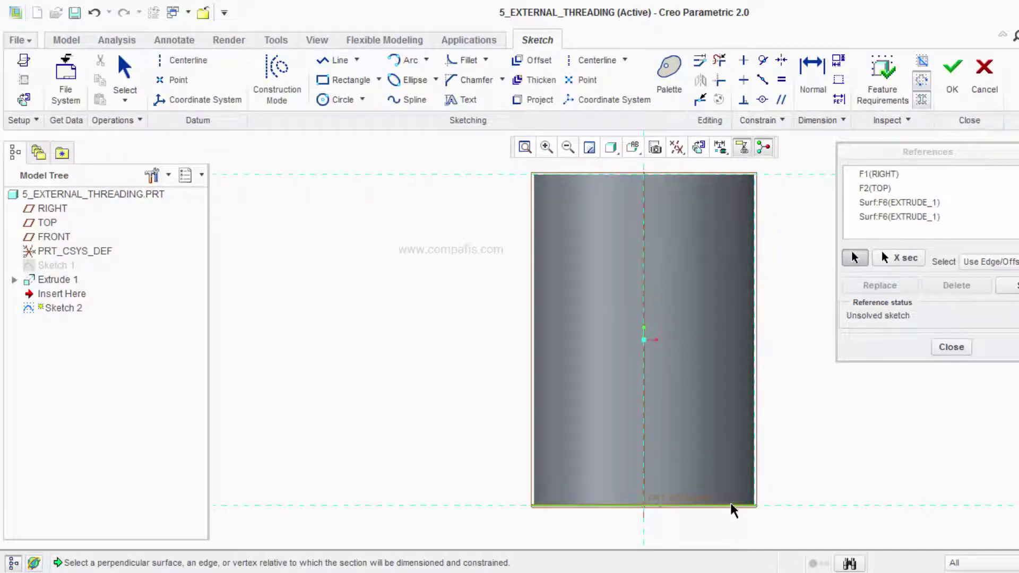
left_click(954, 351)
Step: Draw a line down the cylinder's right edge to its bottom corner and accept the sketch
left_click(335, 60)
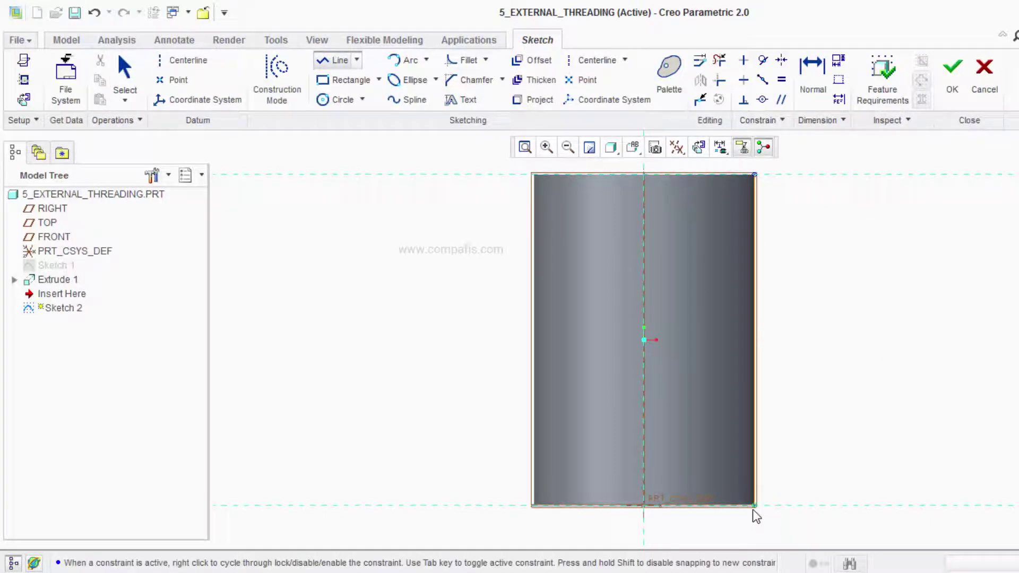
left_click(755, 509)
middle_click(879, 267)
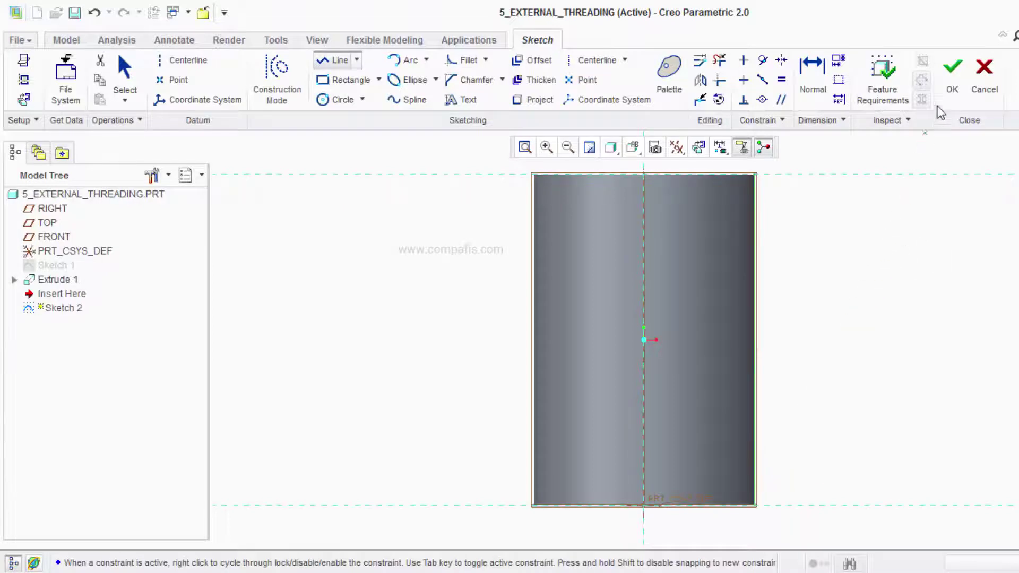
left_click(951, 80)
middle_click_drag(875, 200, 843, 223)
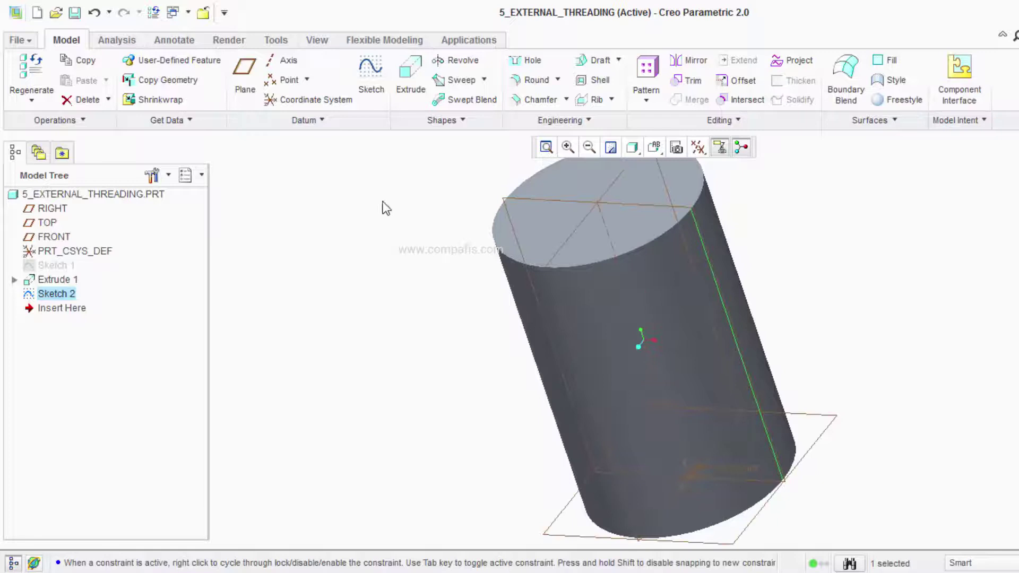
Step: Start a Helical Sweep with the side line as profile, the centre axis, and pitch 10
left_click(483, 80)
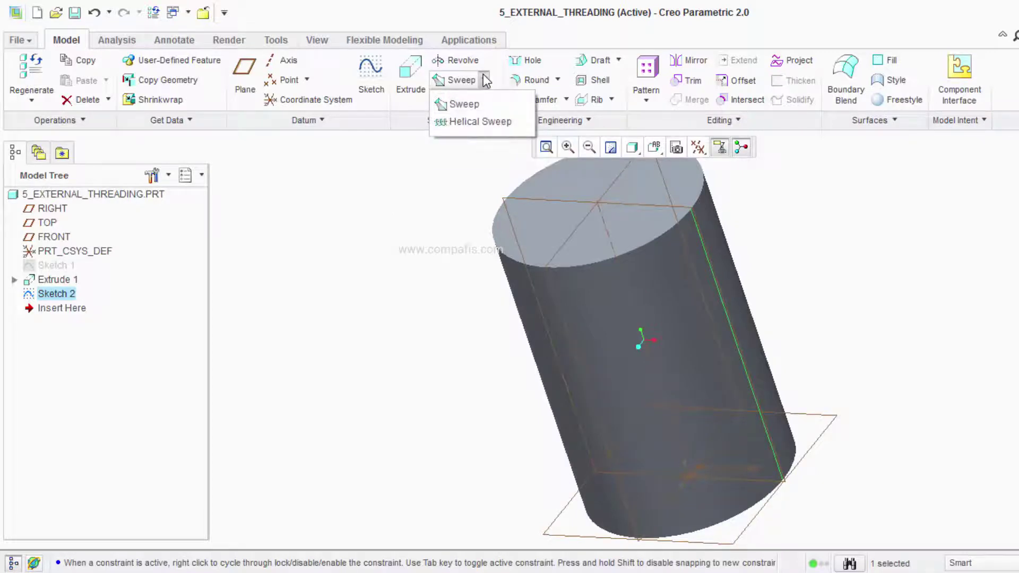
left_click(482, 122)
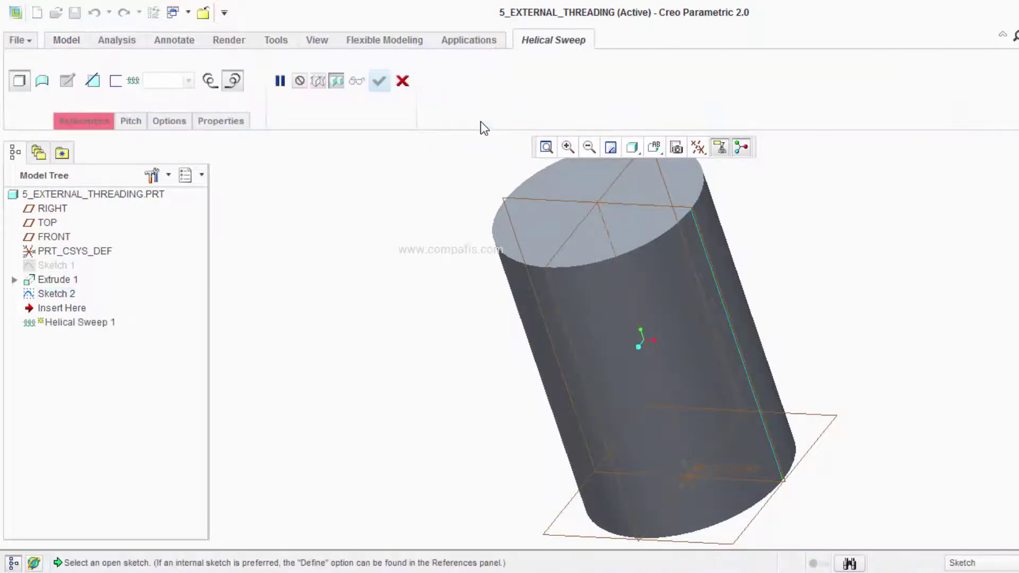
left_click(704, 250)
left_click(620, 265)
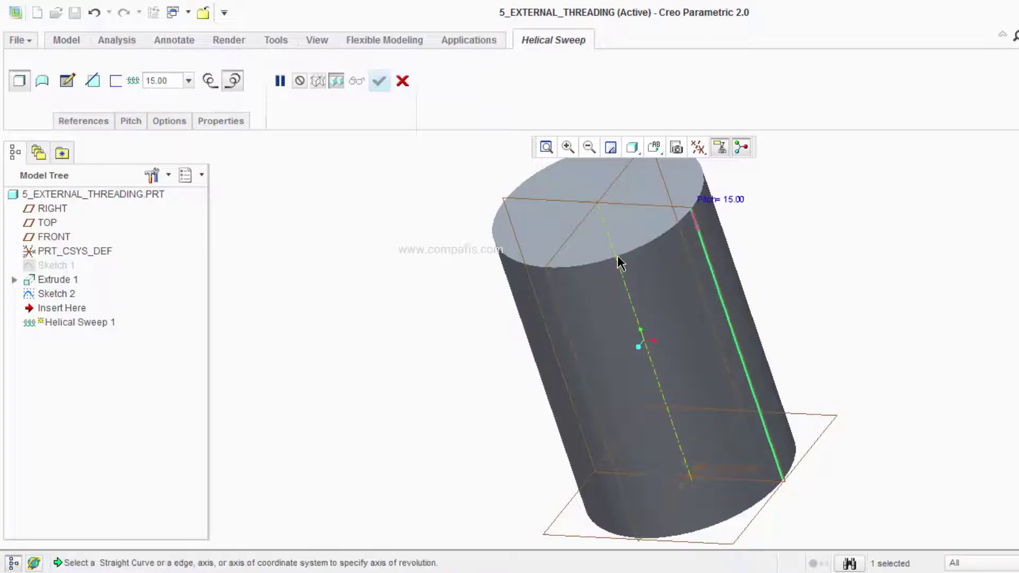
double_click(736, 201)
type("10")
key("Return")
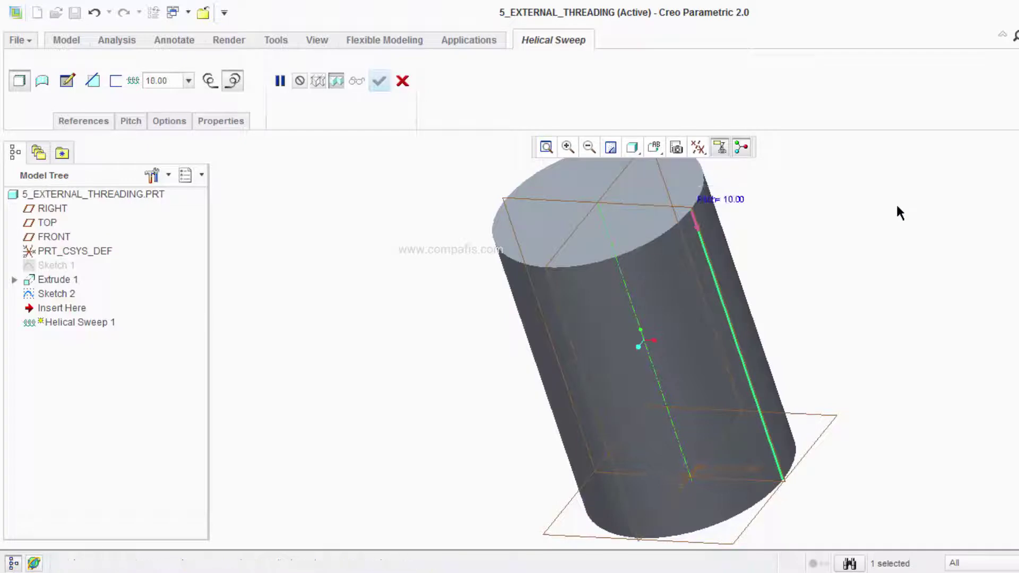
Step: Draw a square cross-section starting at the sketch origin, viewed face-on
left_click(69, 84)
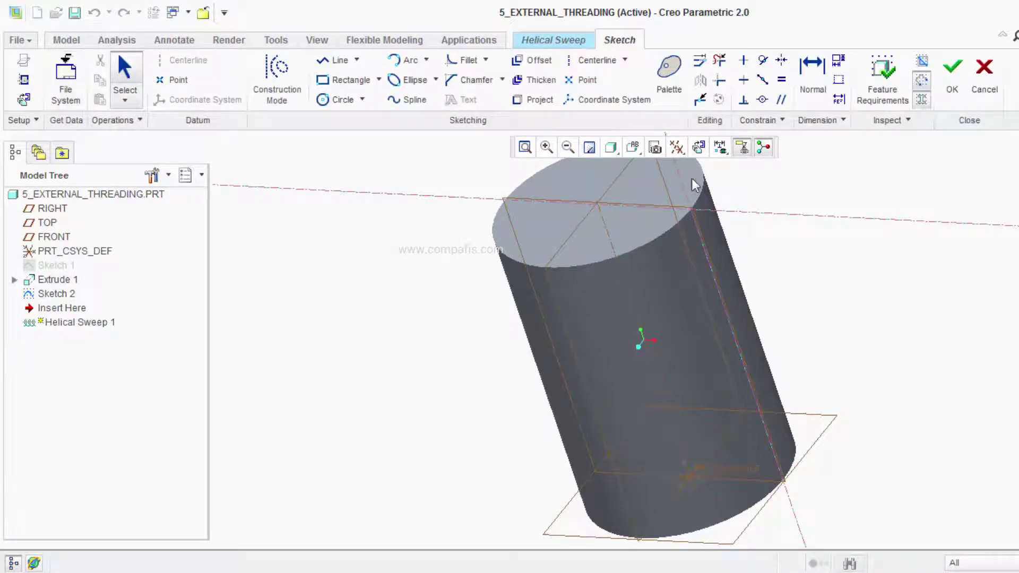
left_click(699, 149)
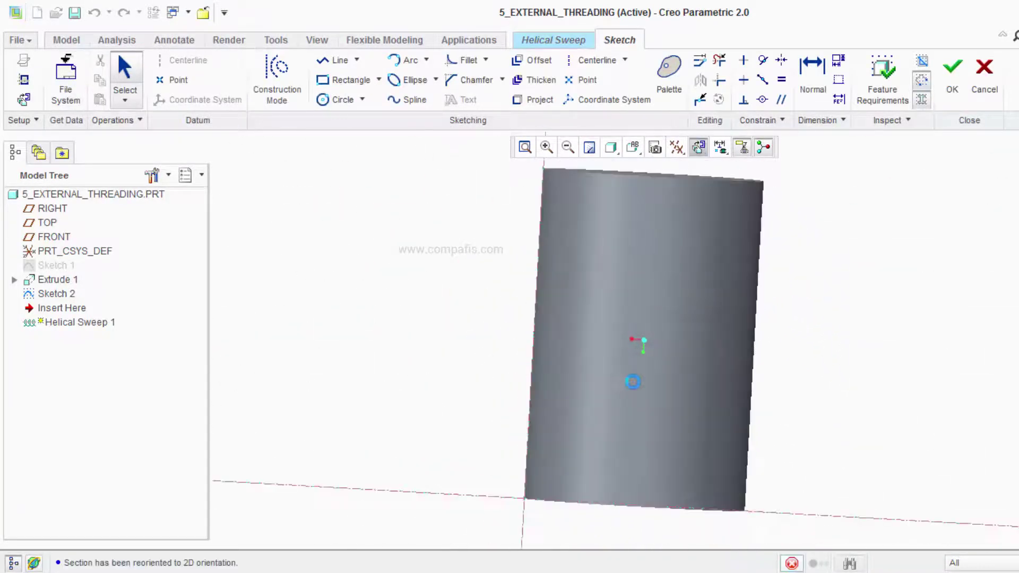
scroll(526, 538, "down", 3)
scroll(602, 473, "down", 2)
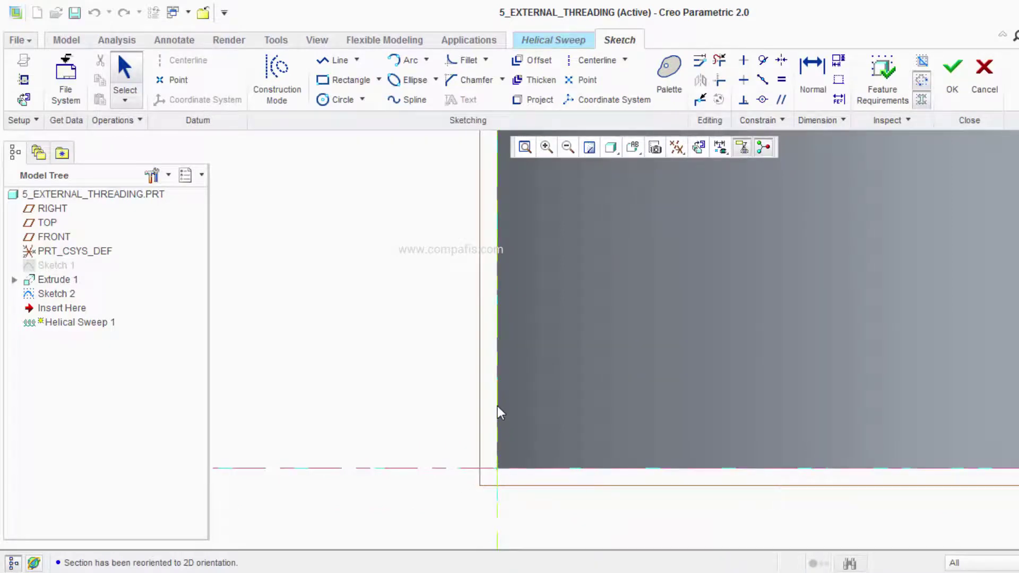
left_click(332, 81)
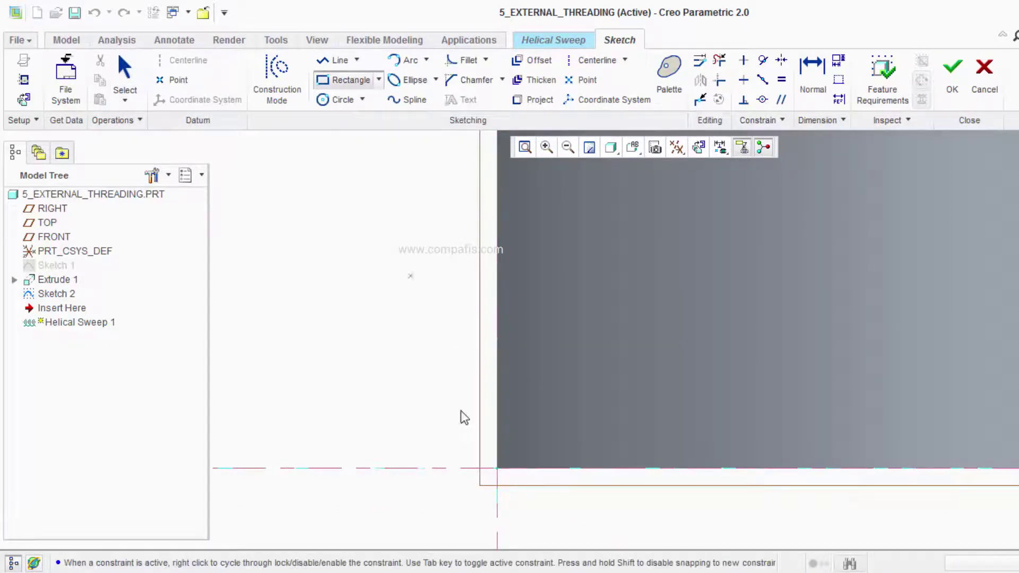
left_click(497, 469)
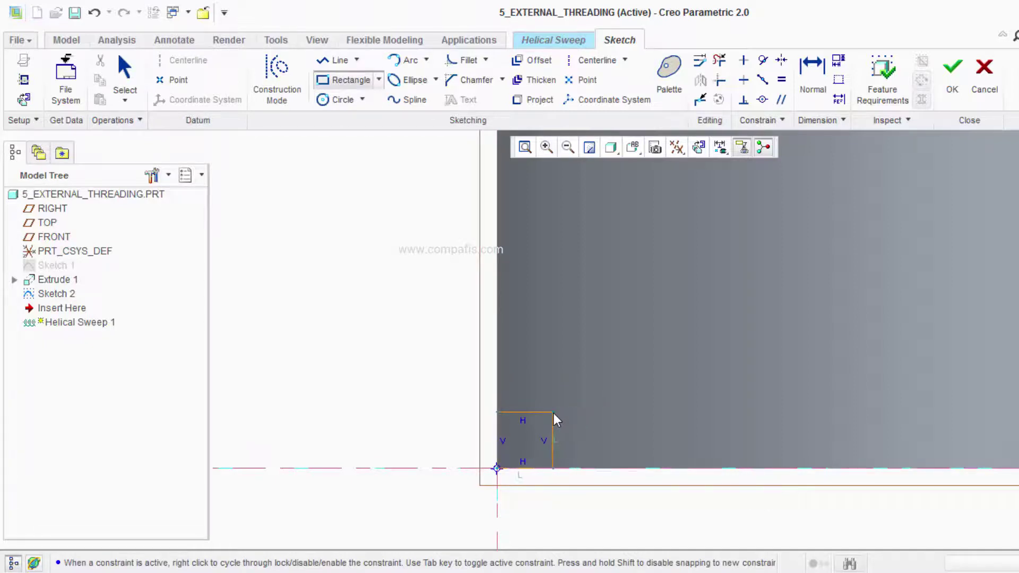
middle_click(659, 362)
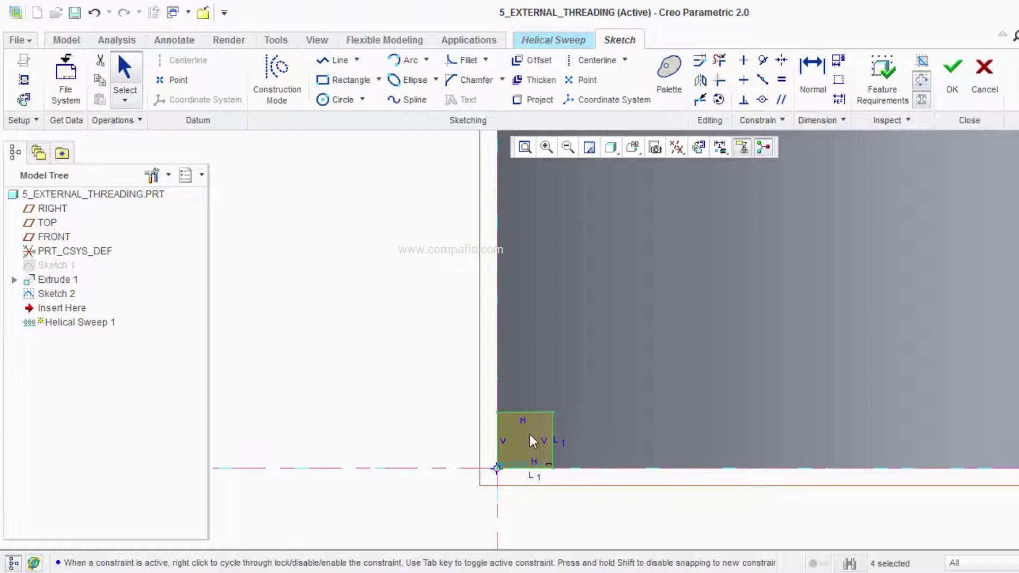
Step: Dimension the square's bottom edge as 10/2 (5.00) and accept the section
left_click_drag(527, 470, 525, 518)
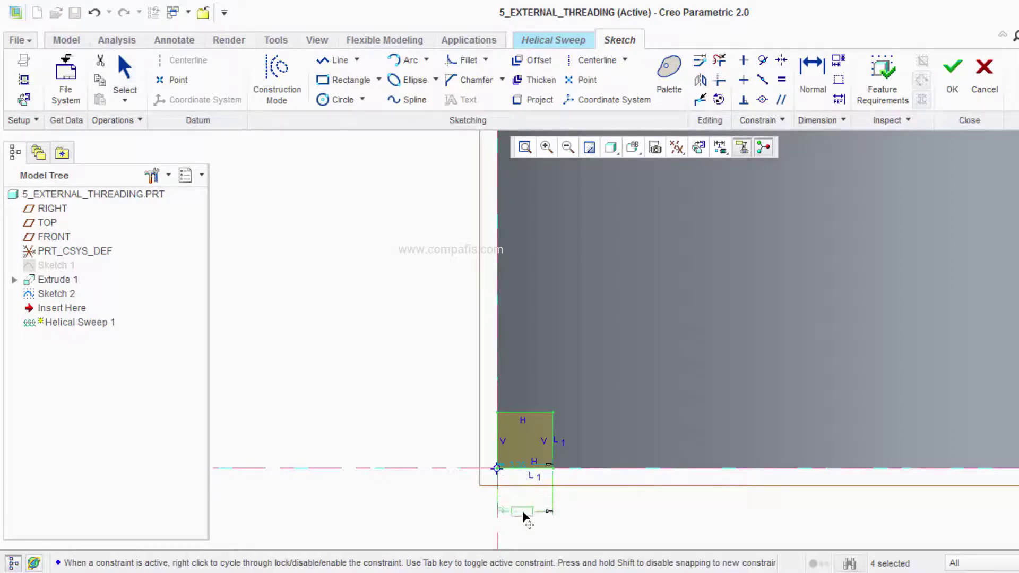
middle_click(521, 517)
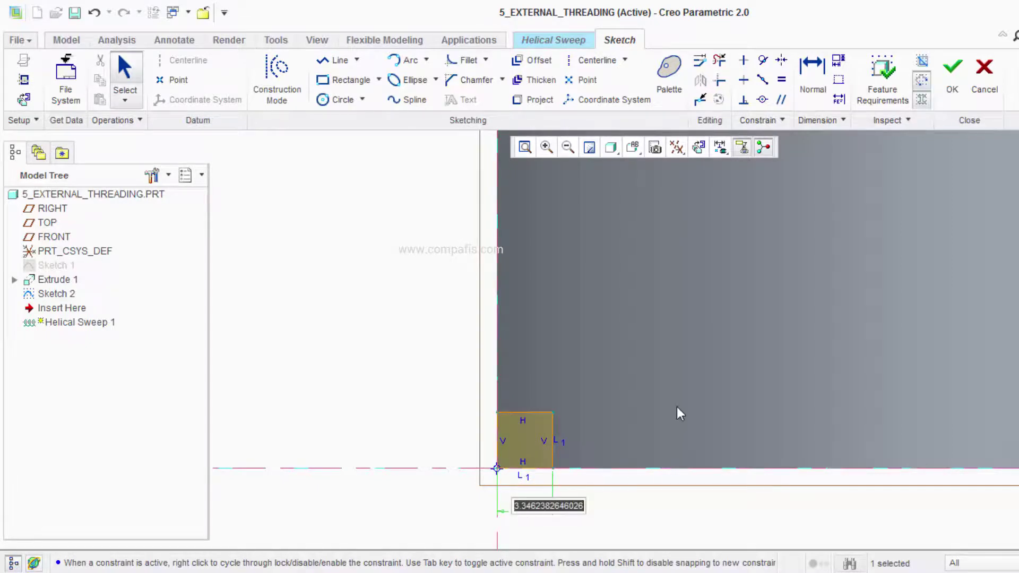
type("10/2")
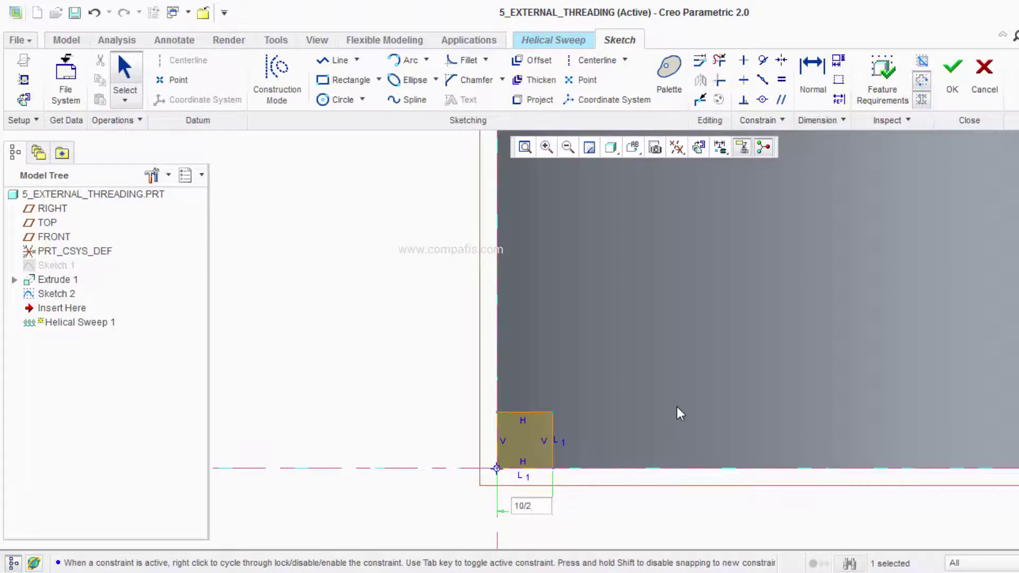
key("Return")
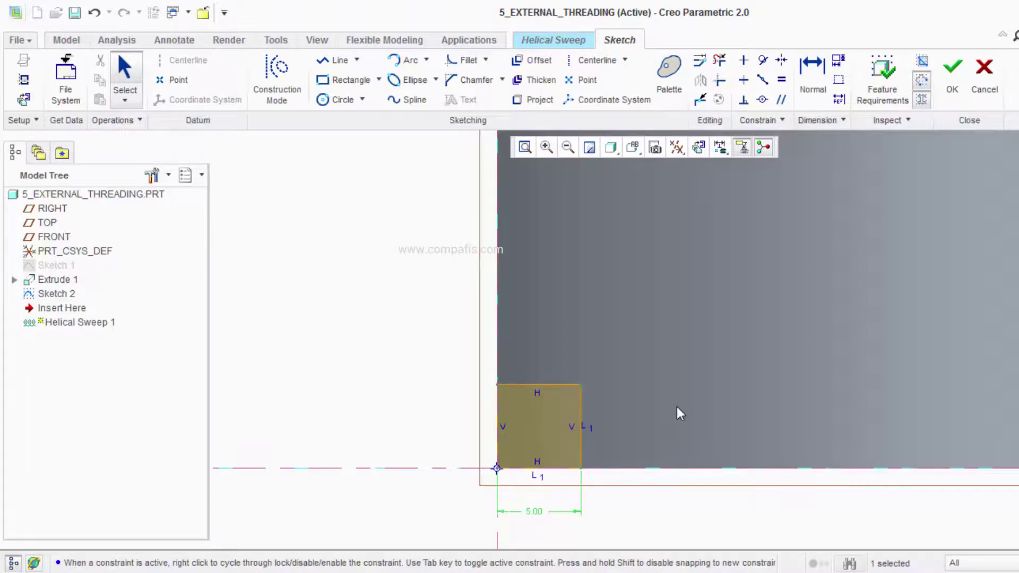
left_click(952, 75)
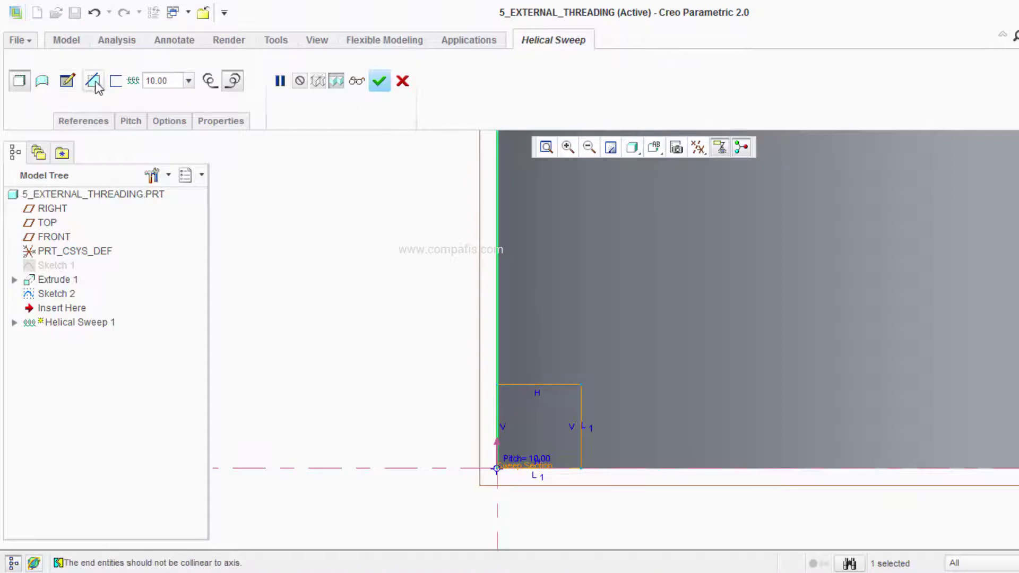
Step: Set the helical sweep to remove material, complete it, and inspect the grooved part
left_click(92, 81)
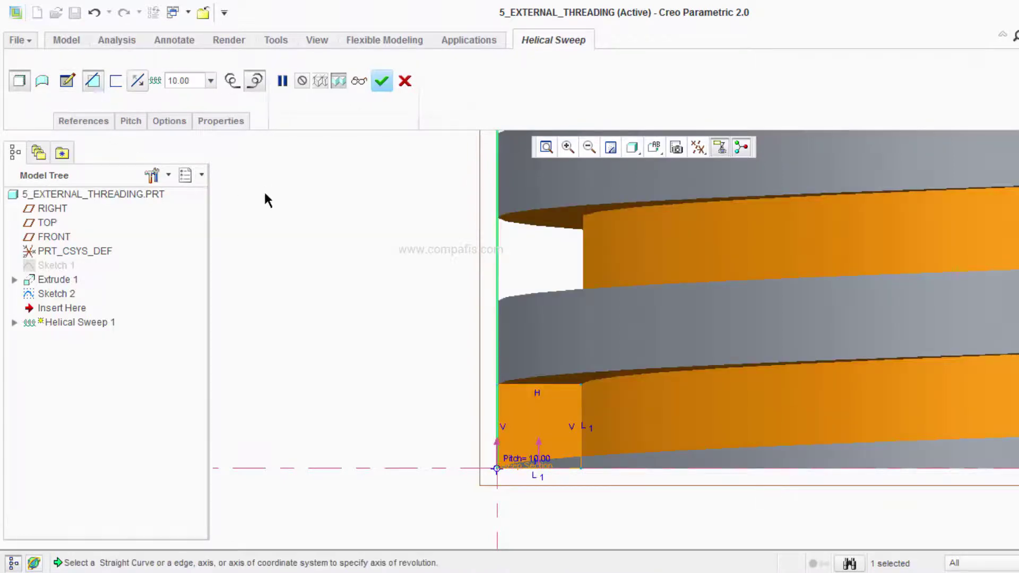
left_click(93, 81)
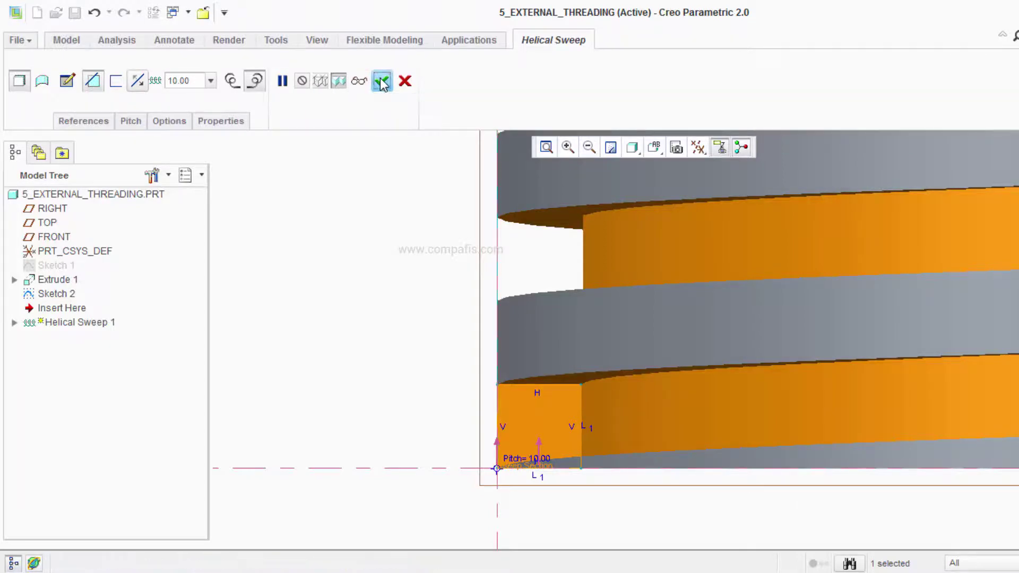
scroll(364, 254, "up", 4)
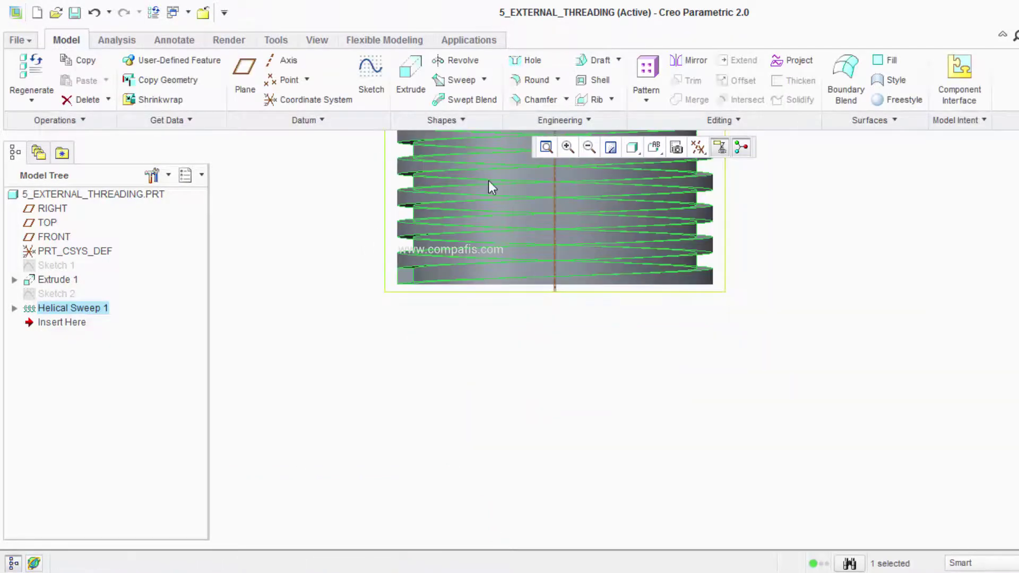
left_click(548, 147)
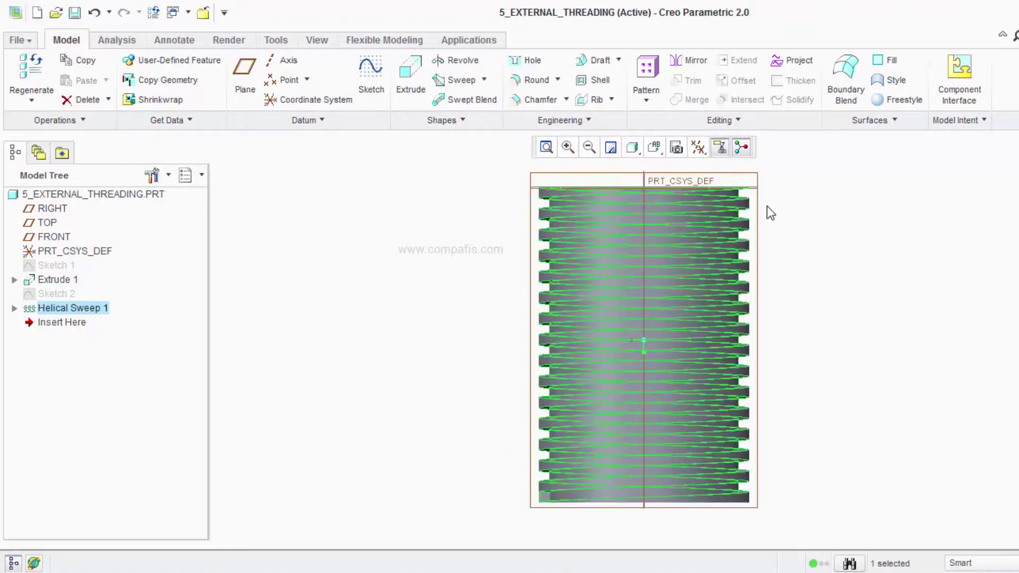
mouse_move(783, 209)
middle_mouse_down()
mouse_move(751, 225)
mouse_move(719, 219)
mouse_move(787, 231)
middle_mouse_up()
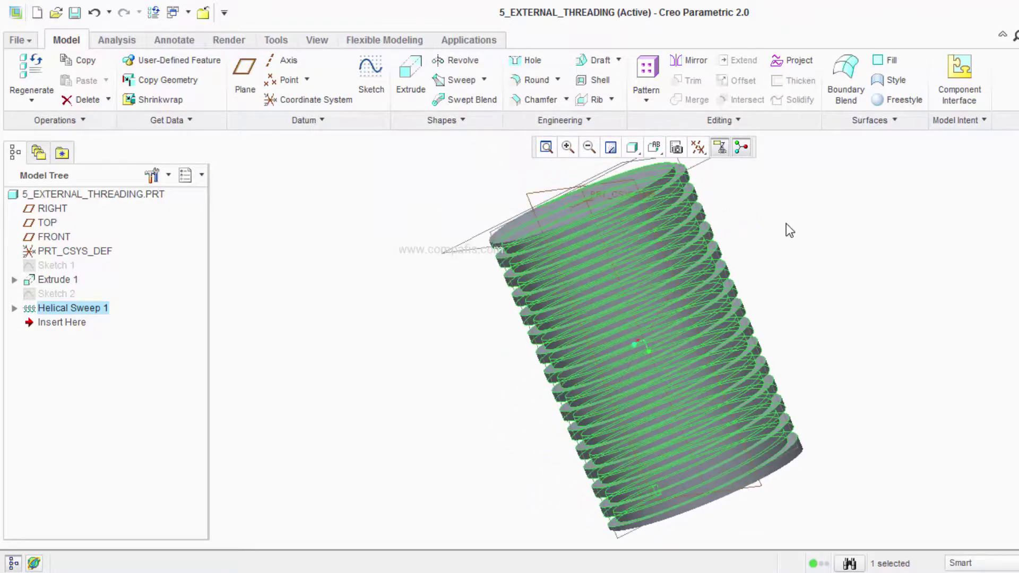
left_click(850, 235)
middle_click_drag(850, 236, 708, 187)
Step: Switch the display style to Shading With Edges
left_click(632, 147)
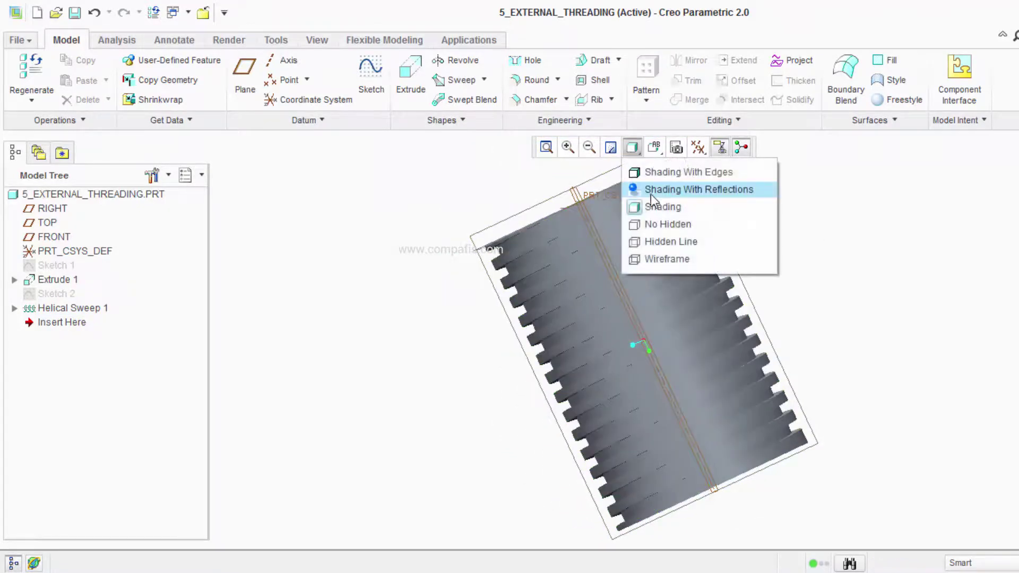
left_click(657, 176)
mouse_move(774, 246)
middle_mouse_down()
mouse_move(830, 266)
mouse_move(852, 244)
mouse_move(877, 263)
mouse_move(867, 244)
mouse_move(797, 252)
middle_mouse_up()
Step: Reopen Helical Sweep 1 with Edit Definition
left_click(95, 309)
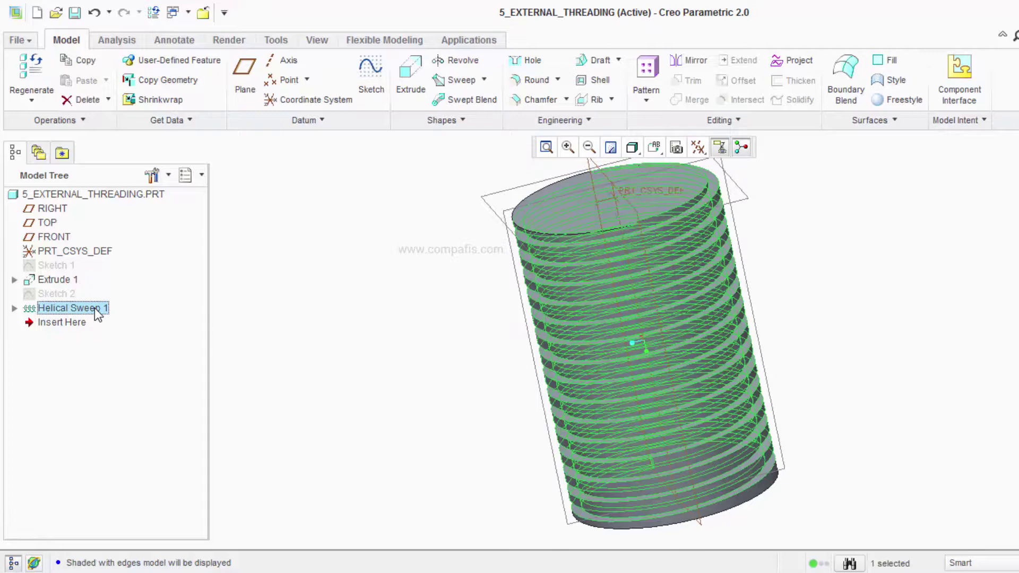
right_click(95, 309)
left_click(157, 428)
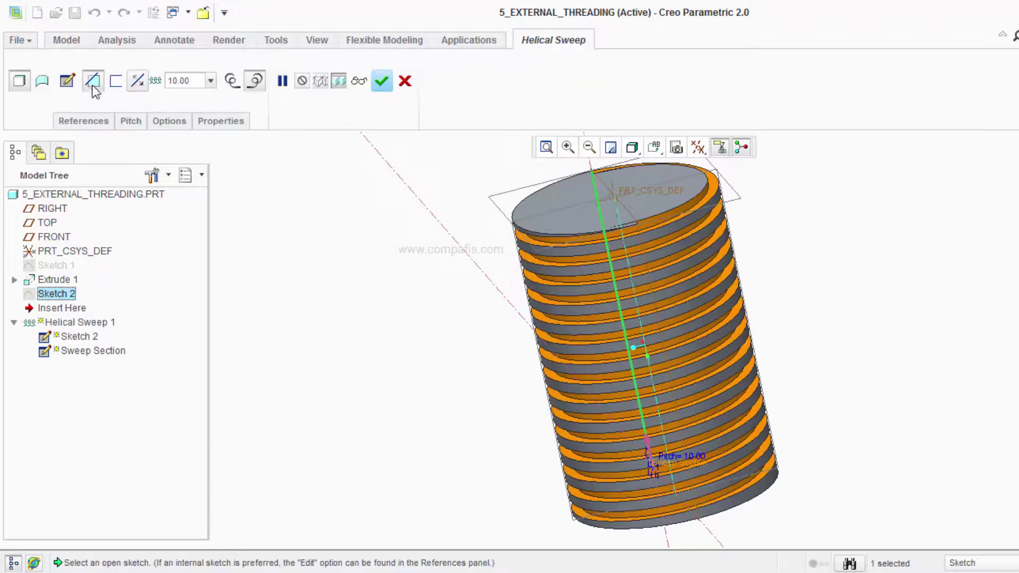
Step: Draw two lines from the square's left corners to the right edge's midpoint
left_click(74, 81)
left_click(699, 150)
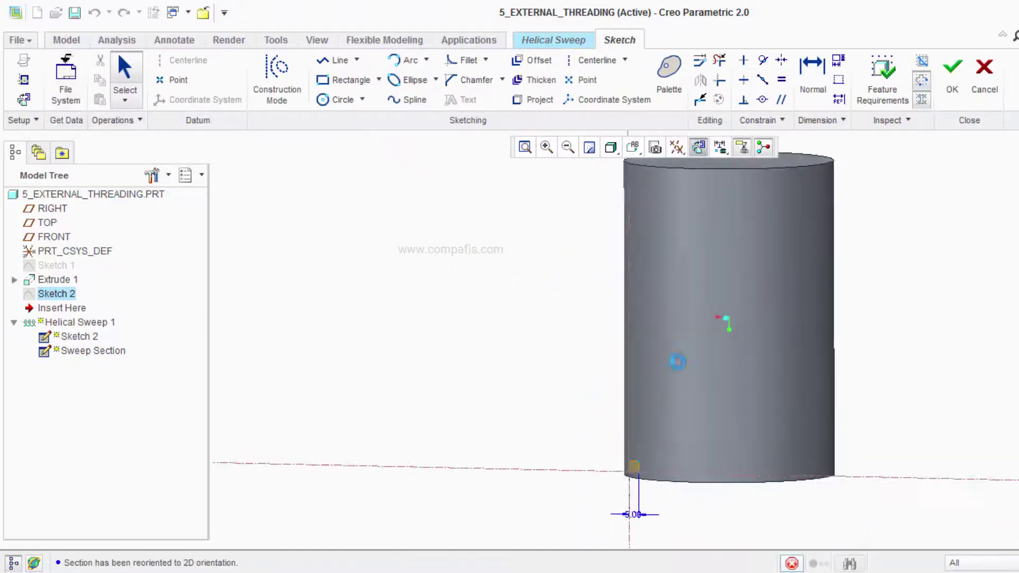
scroll(633, 350, "down", 4)
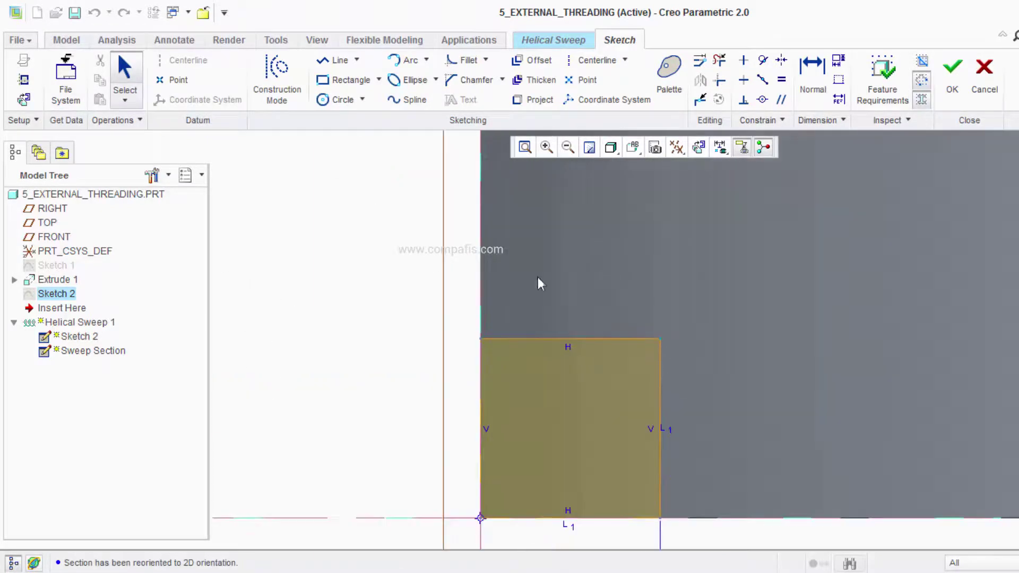
key("l")
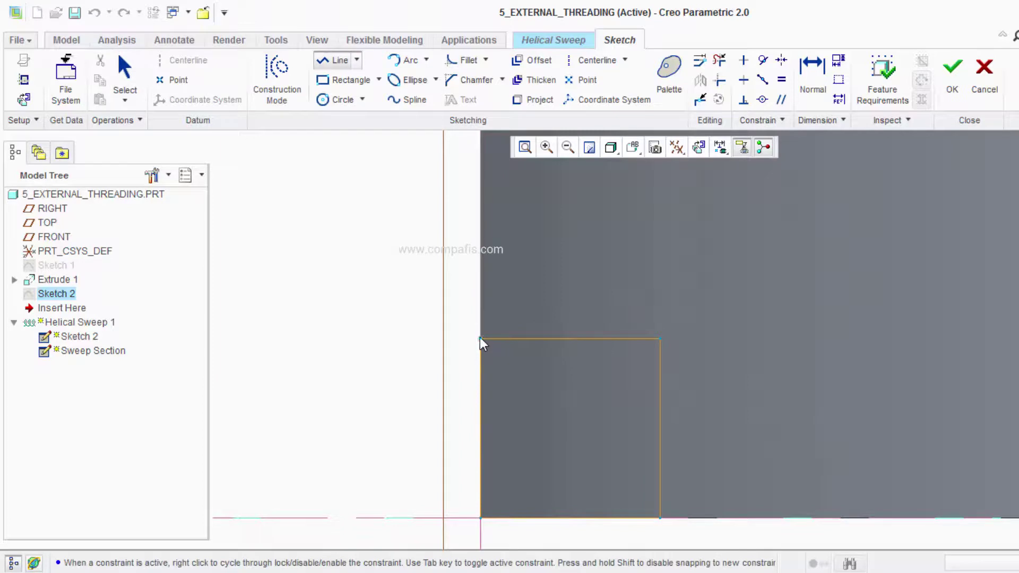
left_click(480, 340)
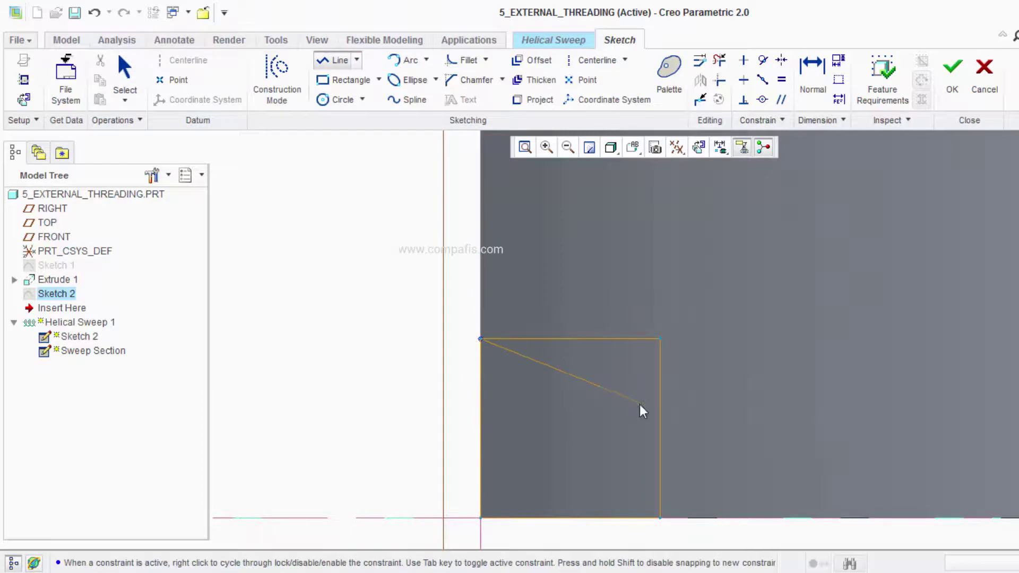
left_click(659, 430)
left_click(480, 519)
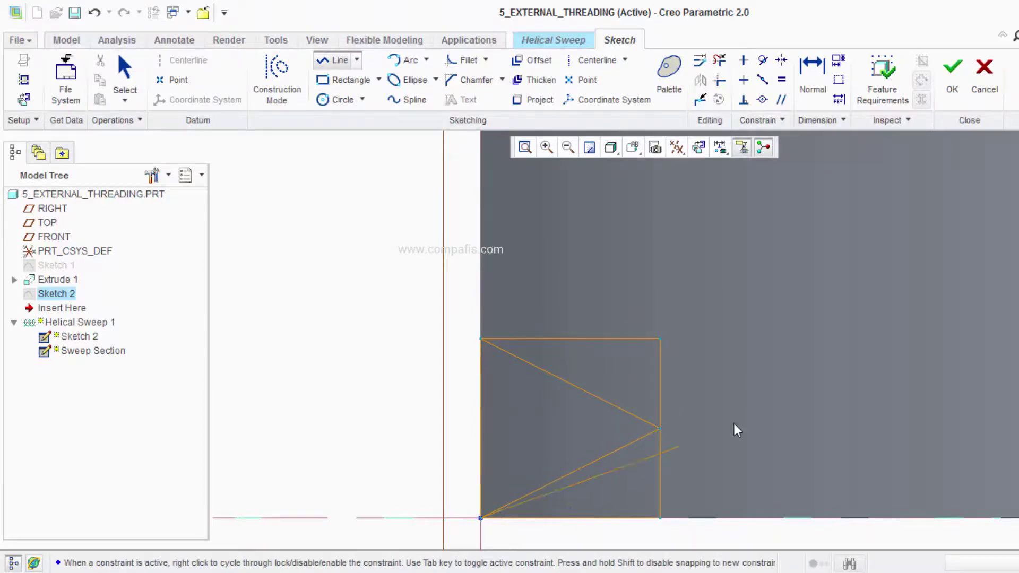
Step: Trim the square's top, right and bottom edges to leave a triangle, and accept the sweep
left_click(718, 61)
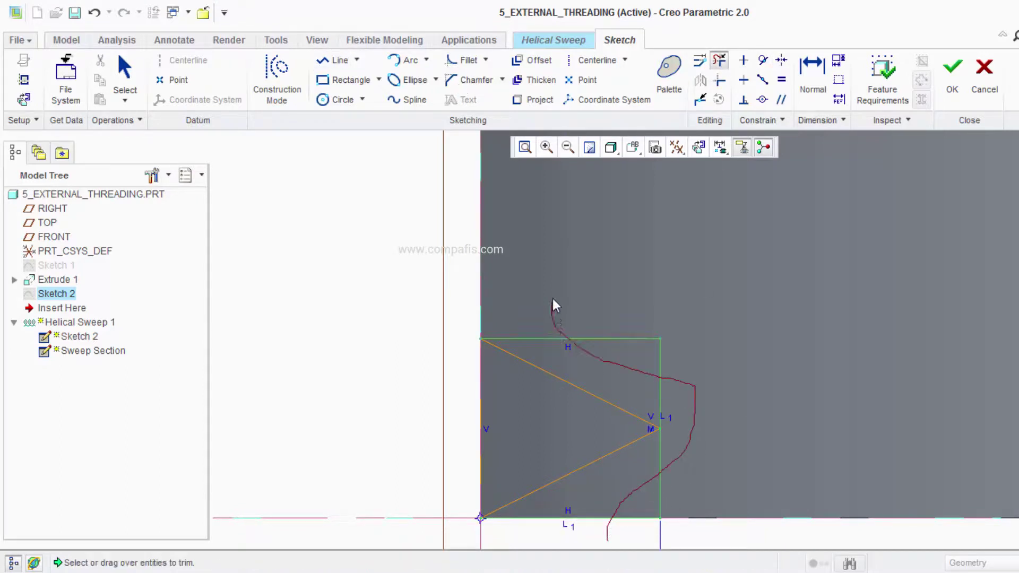
left_click_drag(667, 386, 552, 302)
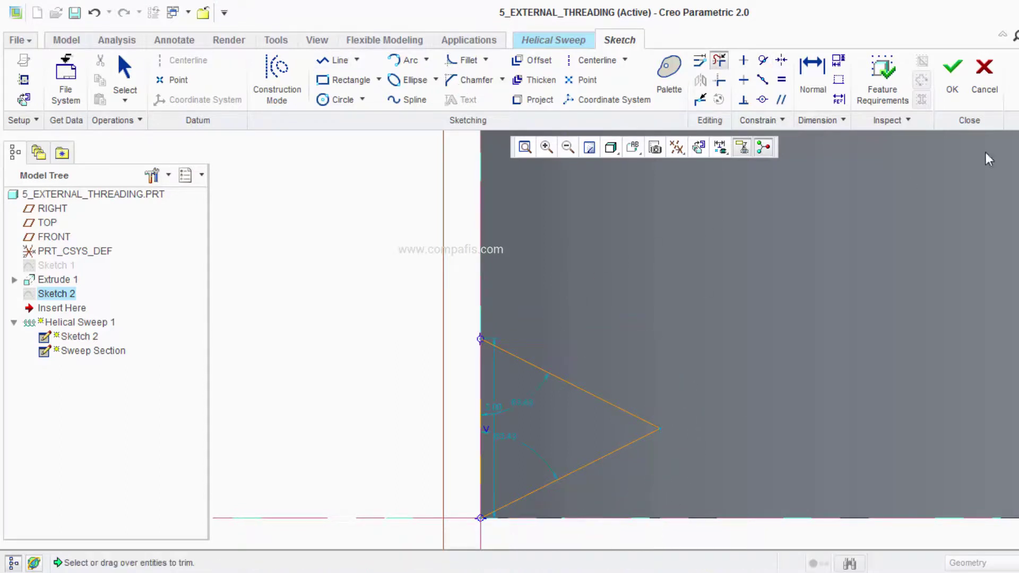
left_click(948, 93)
left_click(381, 80)
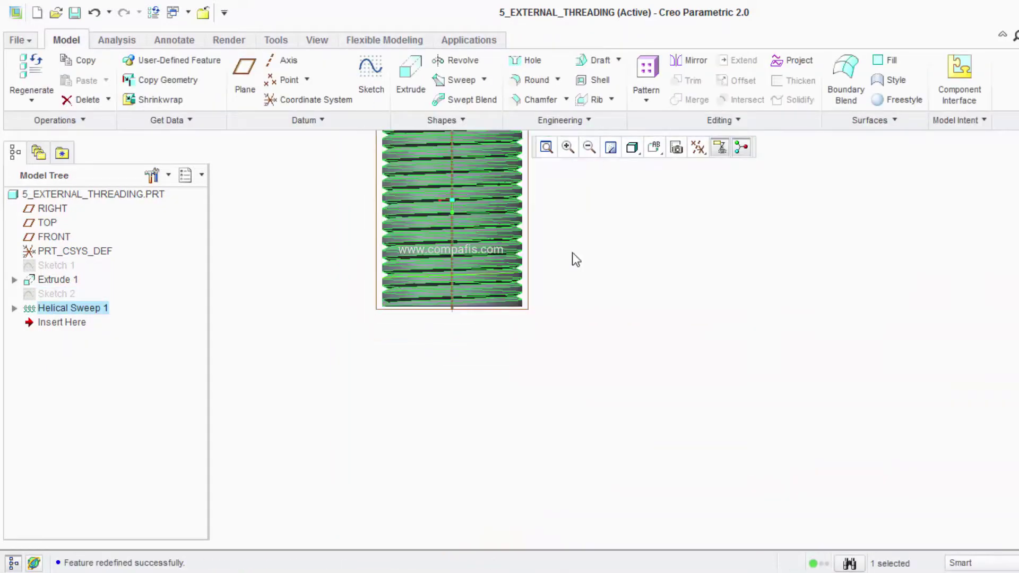
scroll(573, 252, "up", 2)
scroll(443, 226, "up", 2)
scroll(632, 255, "up", 2)
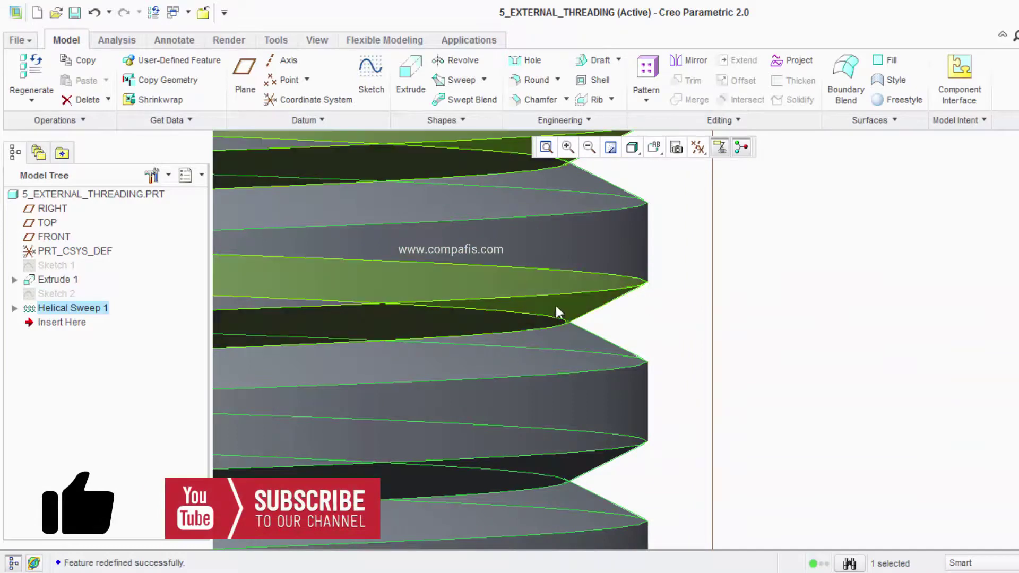
scroll(705, 372, "down", 2)
scroll(721, 381, "down", 4)
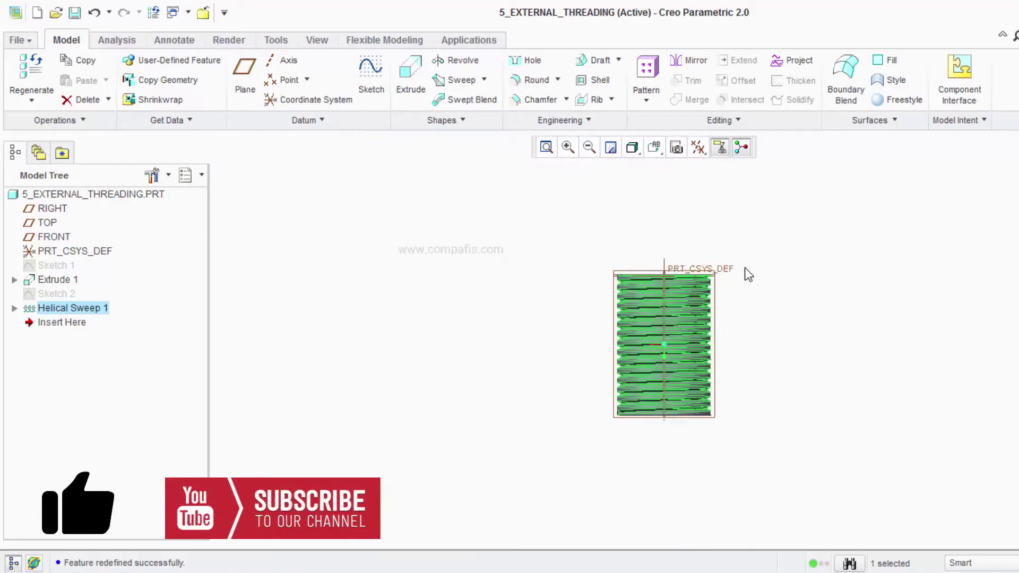
middle_click_drag(744, 268, 700, 301)
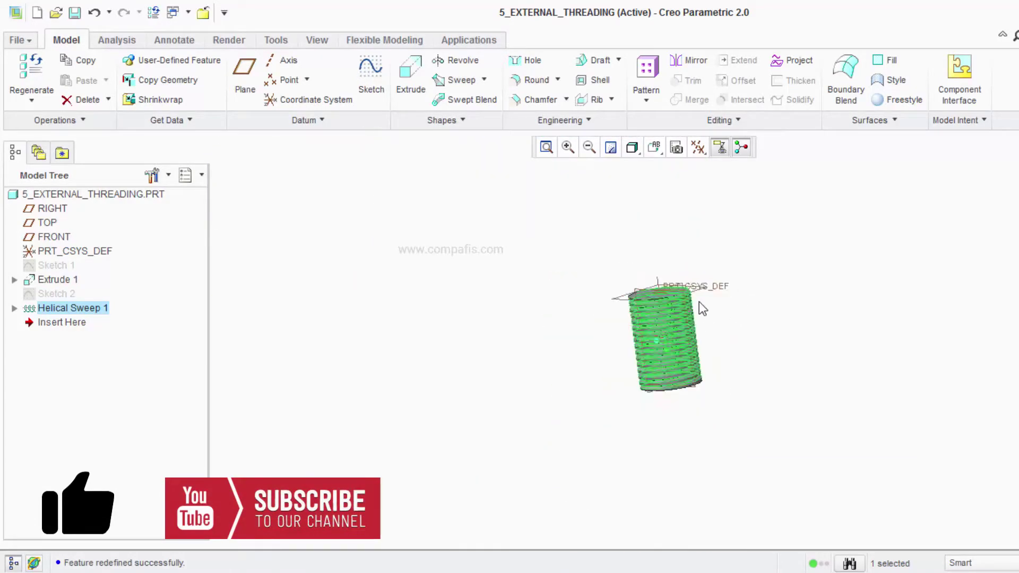
scroll(698, 302, "up", 3)
scroll(697, 302, "up", 1)
scroll(698, 302, "down", 1)
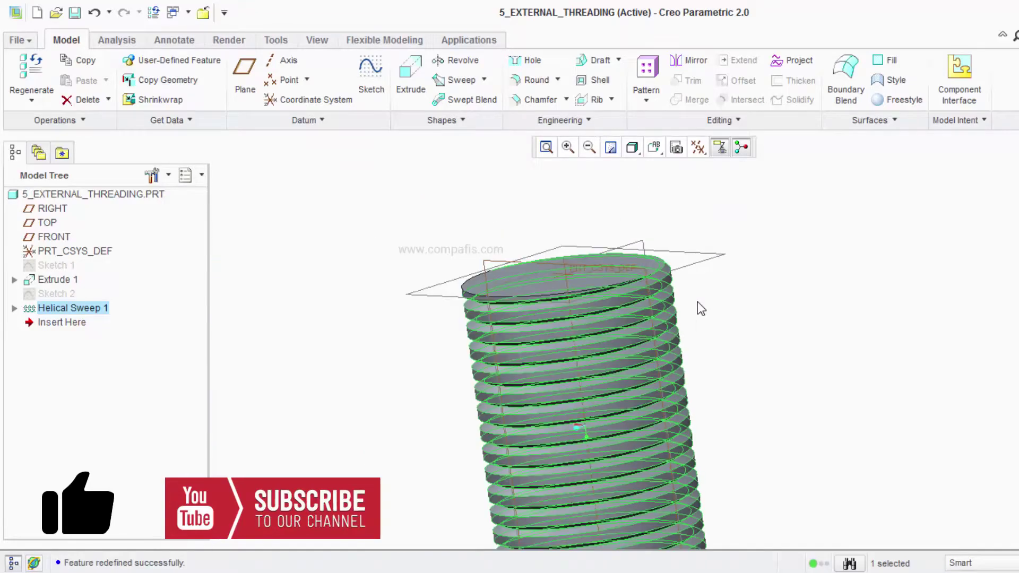
left_click(705, 296)
scroll(777, 301, "down", 2)
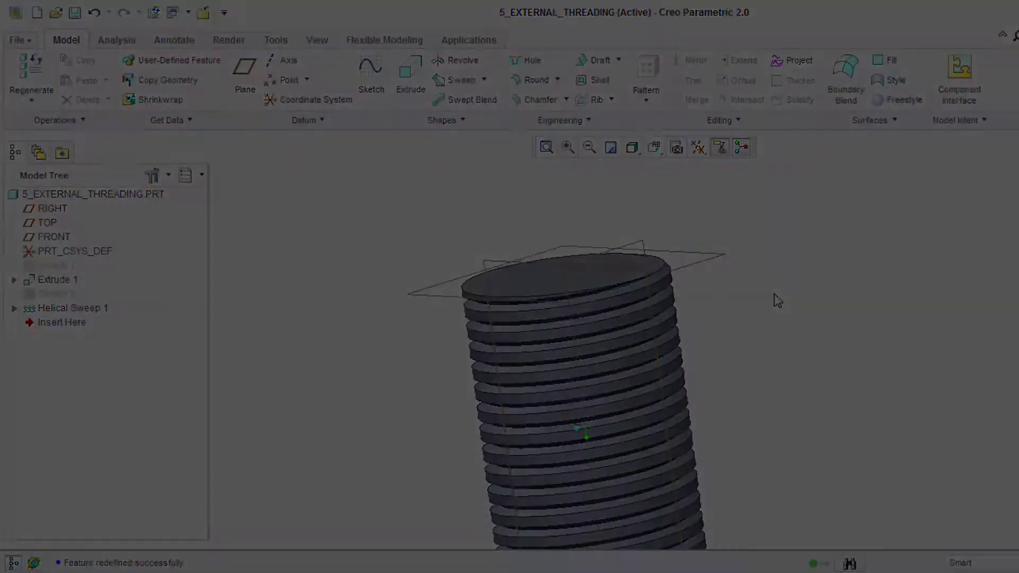